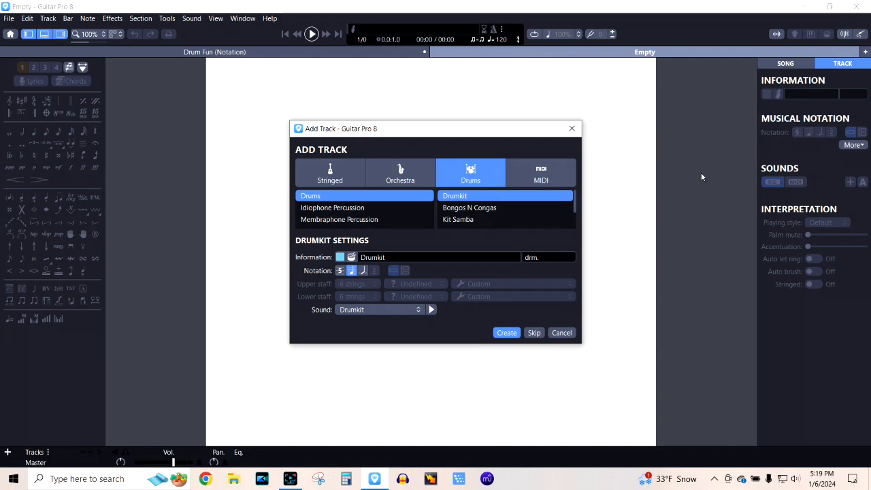
- Create a Drumkit track in the empty score, and look at the Drum Fun (Notation) score before returning to it
{"action": "left_click", "coordinate": [477, 183]}
{"action": "left_click", "coordinate": [503, 334]}
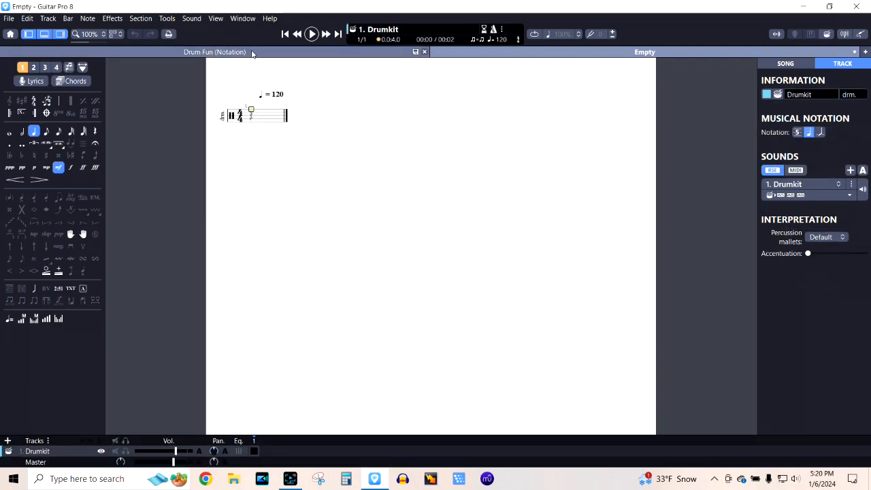
{"action": "left_click", "coordinate": [251, 53]}
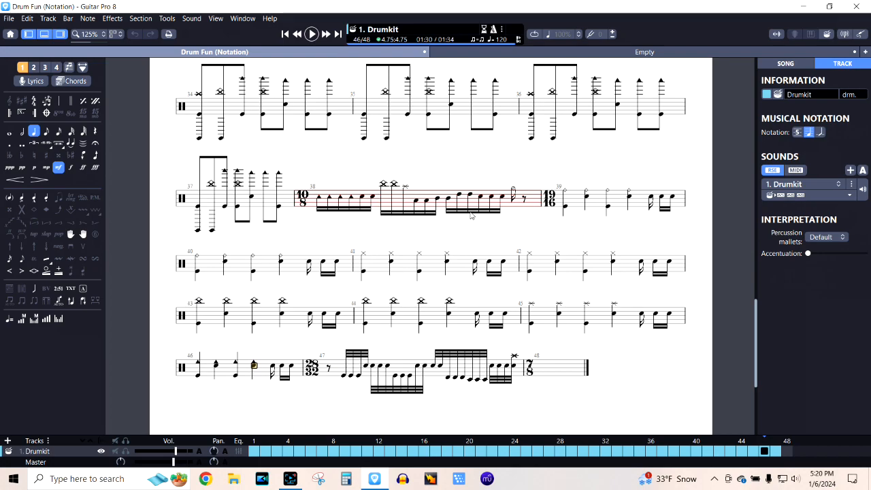
{"action": "left_click", "coordinate": [512, 54]}
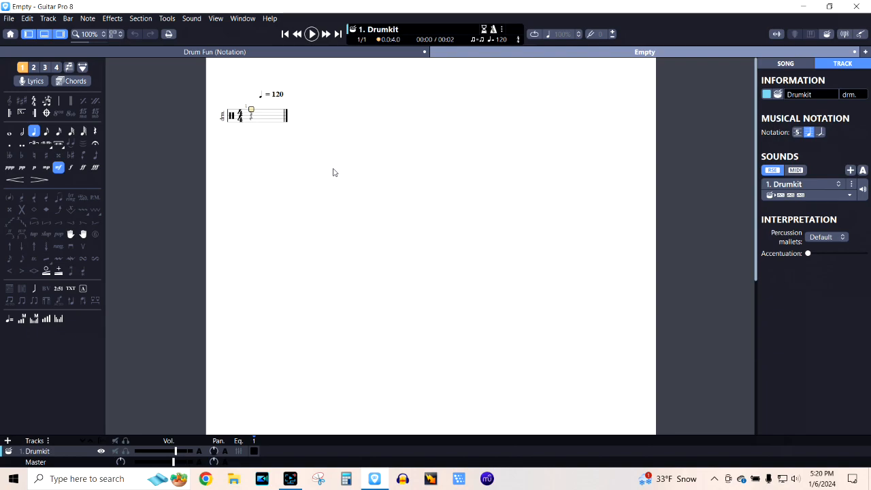
- Set the empty score's zoom level to 125%
{"action": "left_click", "coordinate": [103, 35]}
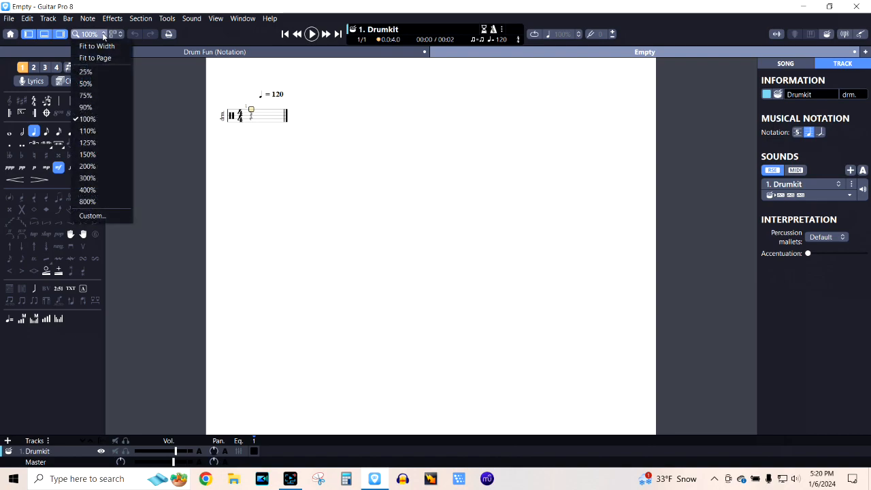
{"action": "left_click", "coordinate": [87, 131]}
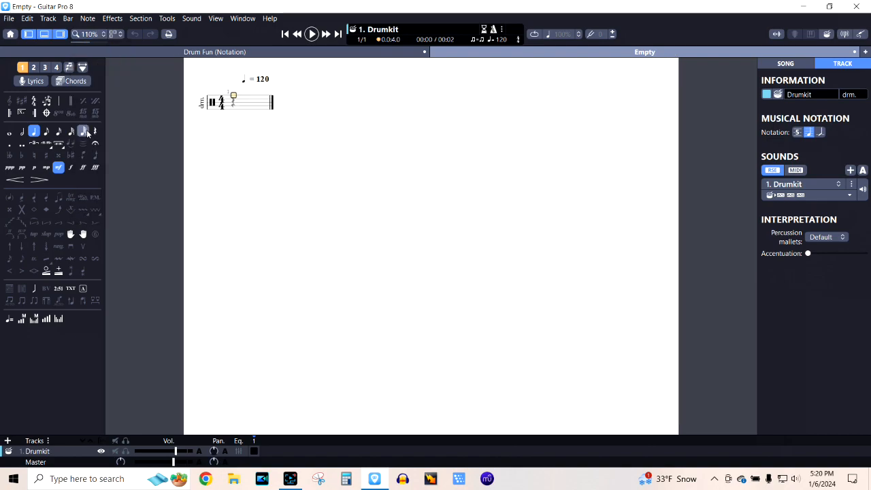
{"action": "left_click", "coordinate": [103, 37]}
{"action": "left_click", "coordinate": [90, 142]}
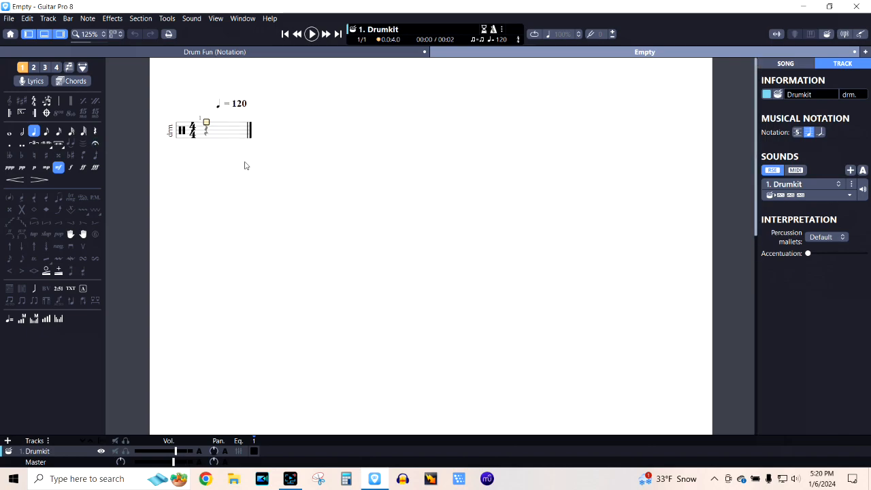
- Insert seven more empty bars into the one-bar drum score
{"action": "right_click", "coordinate": [240, 134]}
{"action": "mouse_move", "coordinate": [282, 214]}
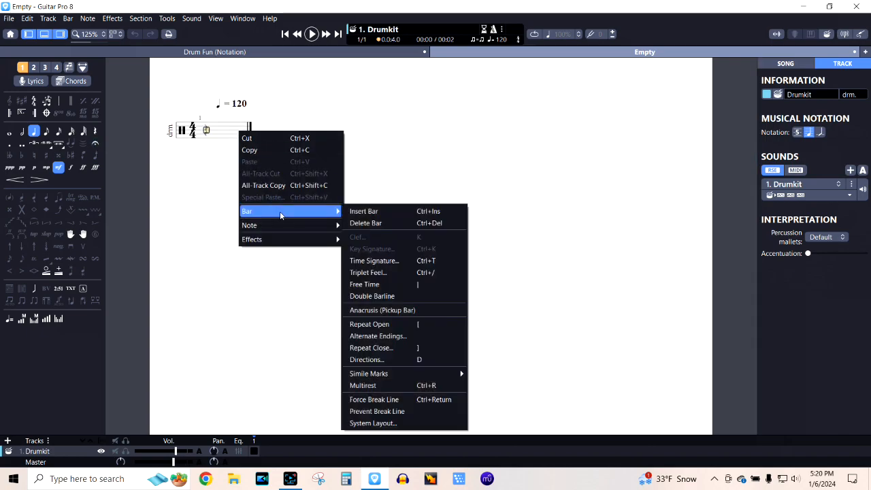
{"action": "left_click", "coordinate": [359, 211]}
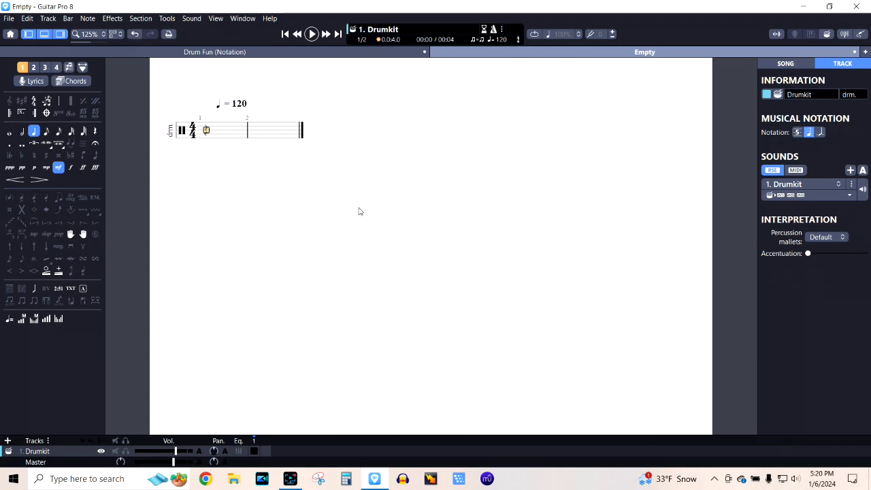
{"action": "right_click", "coordinate": [237, 131]}
{"action": "mouse_move", "coordinate": [314, 214]}
{"action": "left_click", "coordinate": [350, 212]}
{"action": "right_click", "coordinate": [229, 132]}
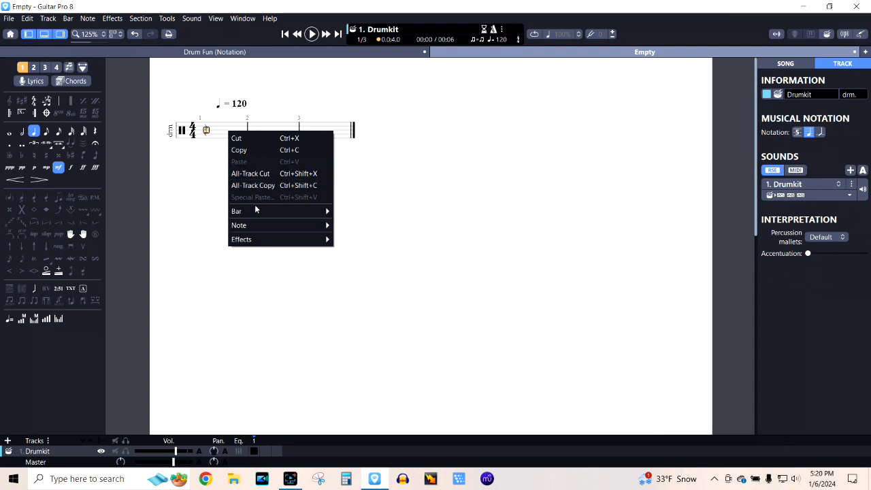
{"action": "mouse_move", "coordinate": [268, 214]}
{"action": "left_click", "coordinate": [344, 212]}
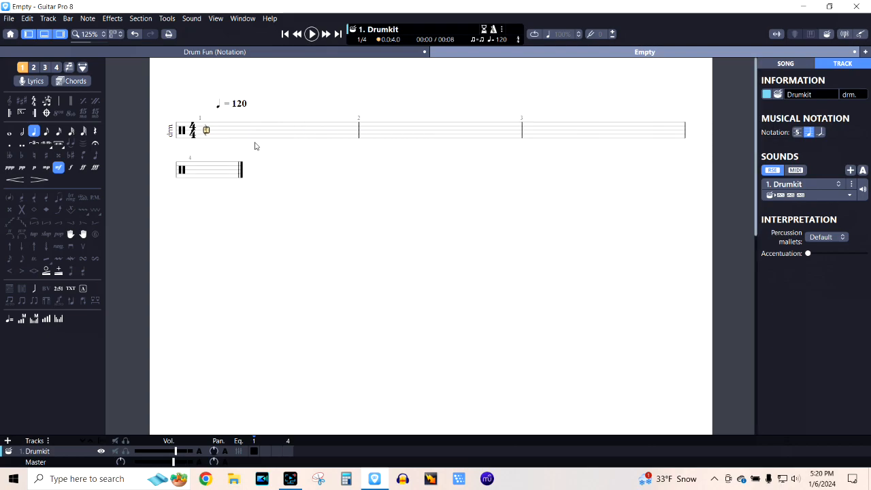
{"action": "right_click", "coordinate": [255, 139]}
{"action": "mouse_move", "coordinate": [286, 212]}
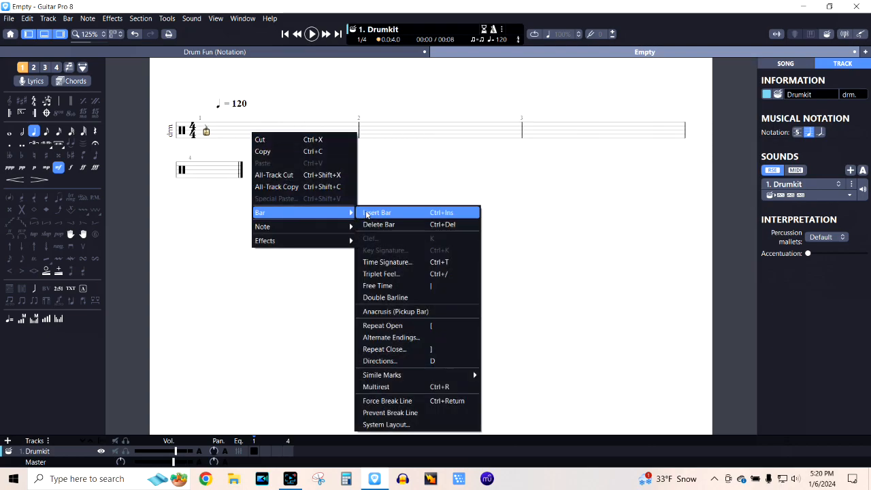
{"action": "left_click", "coordinate": [364, 212]}
{"action": "right_click", "coordinate": [269, 144]}
{"action": "mouse_move", "coordinate": [306, 212]}
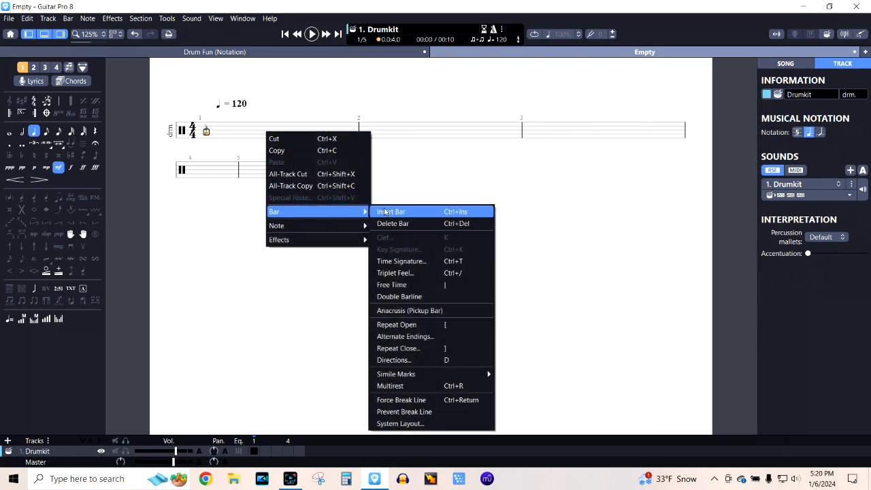
{"action": "left_click", "coordinate": [391, 211]}
{"action": "right_click", "coordinate": [289, 139]}
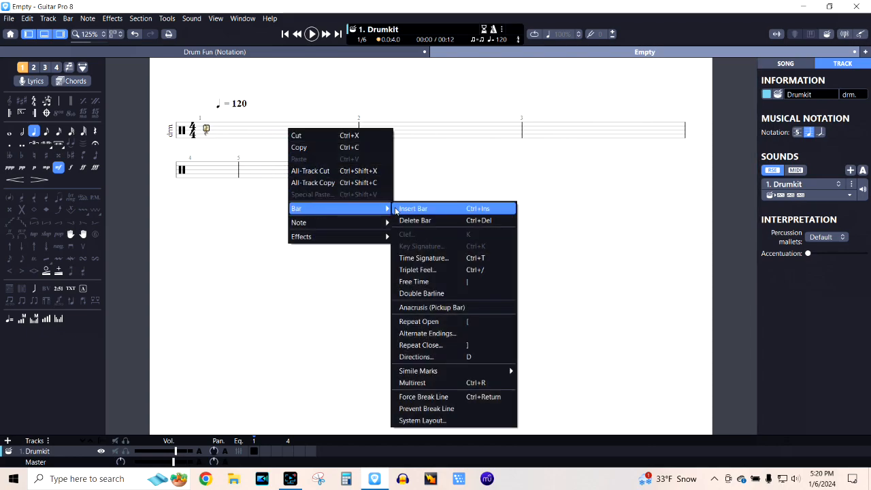
{"action": "left_click", "coordinate": [402, 208]}
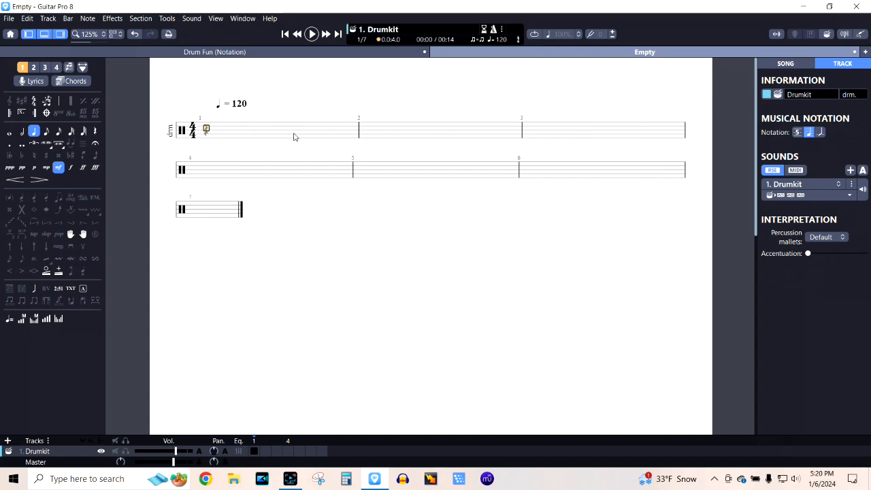
{"action": "right_click", "coordinate": [294, 134]}
{"action": "mouse_move", "coordinate": [339, 213]}
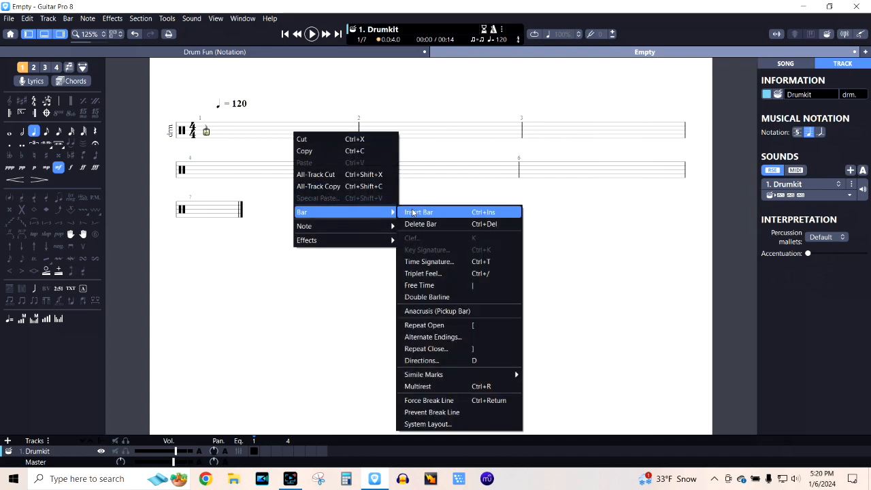
{"action": "left_click", "coordinate": [412, 212]}
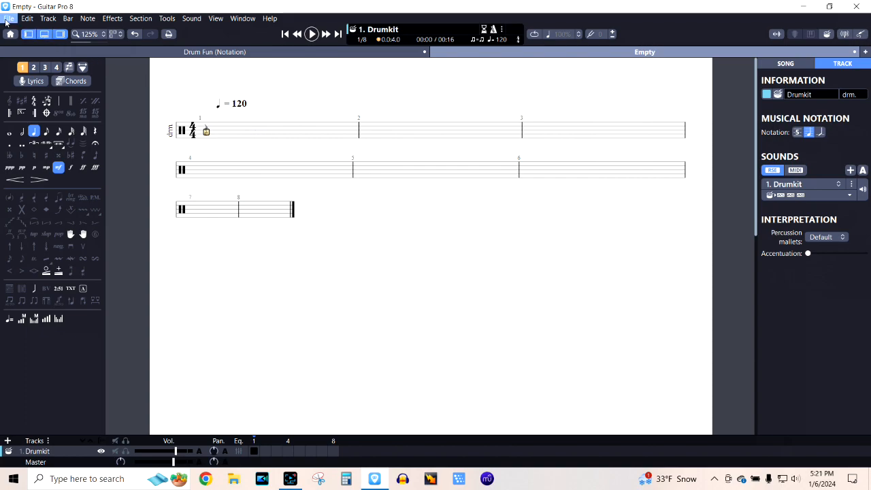
{"action": "left_click", "coordinate": [49, 19]}
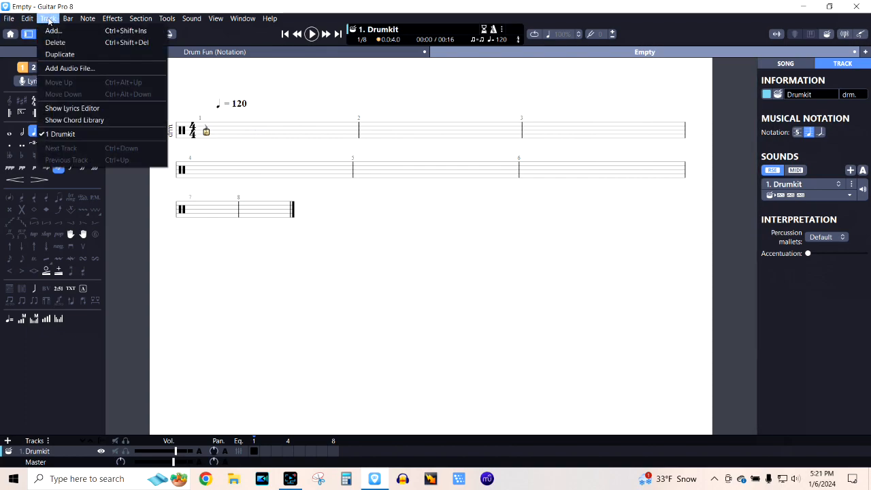
{"action": "mouse_move", "coordinate": [92, 22]}
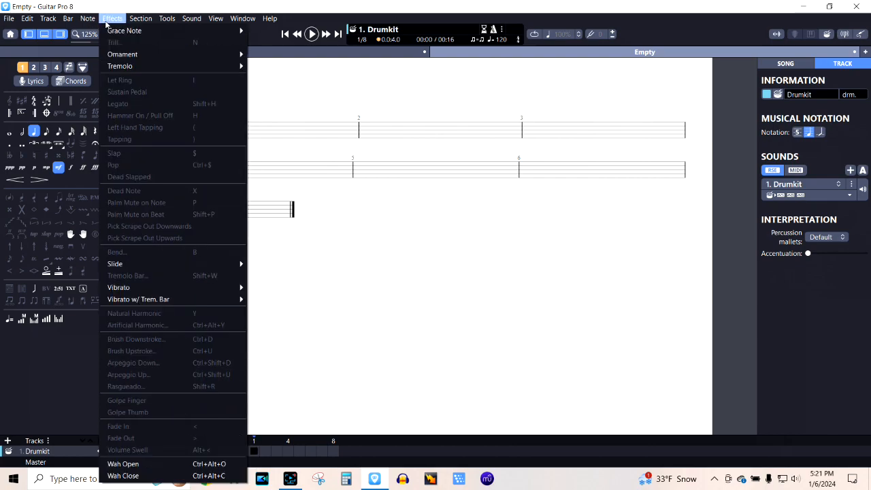
{"action": "mouse_move", "coordinate": [164, 20]}
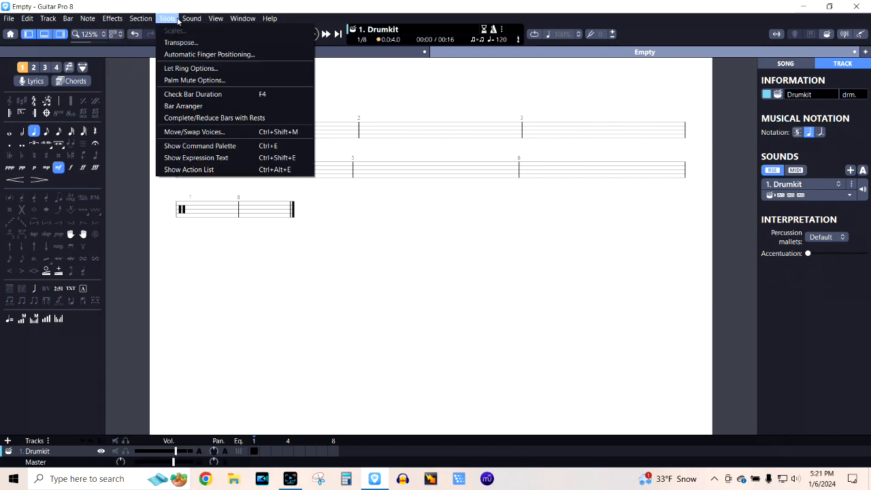
{"action": "mouse_move", "coordinate": [214, 20]}
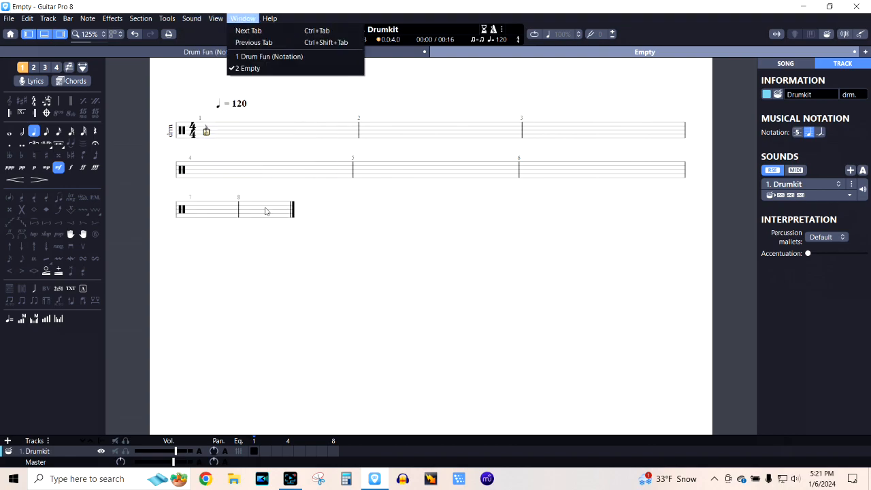
{"action": "right_click", "coordinate": [266, 211]}
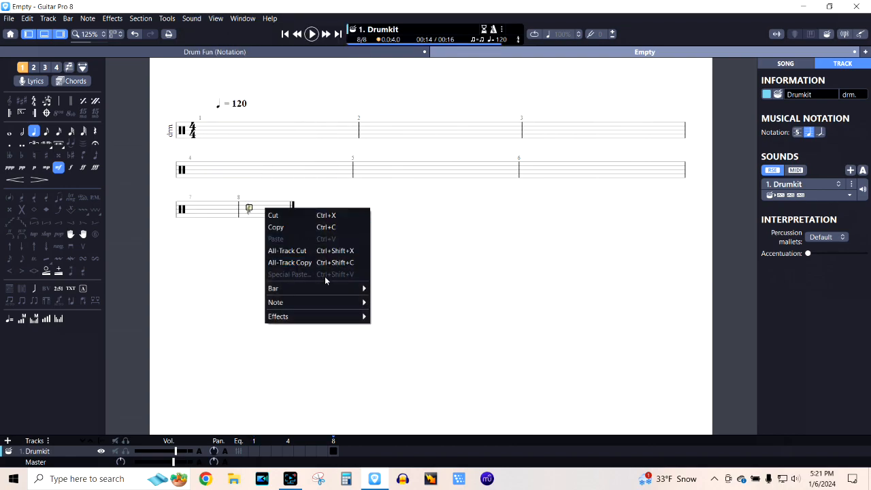
{"action": "mouse_move", "coordinate": [328, 289]}
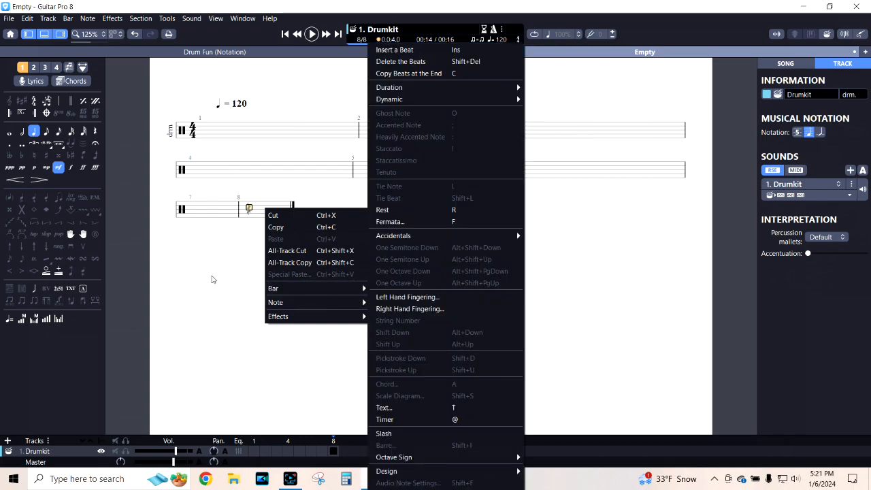
{"action": "left_click", "coordinate": [215, 280]}
- Set the time signature at the first bar to the custom value 19/16
{"action": "left_click", "coordinate": [213, 136]}
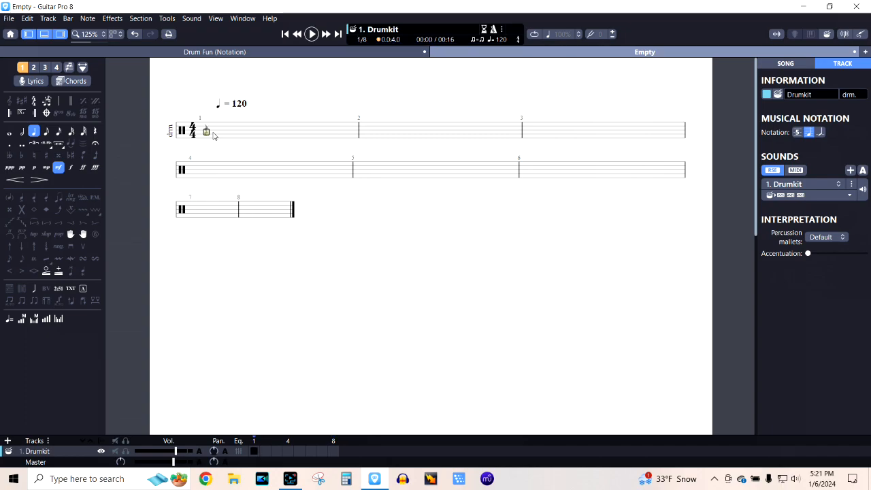
{"action": "right_click", "coordinate": [225, 131]}
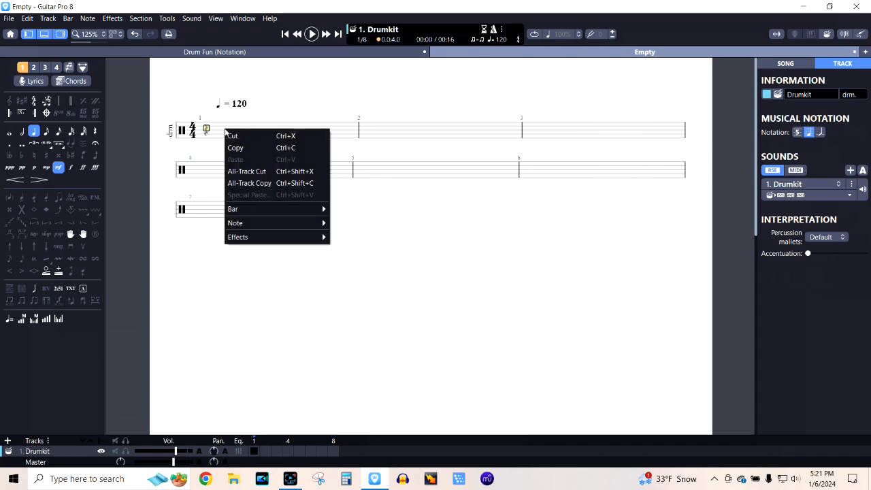
{"action": "mouse_move", "coordinate": [294, 224]}
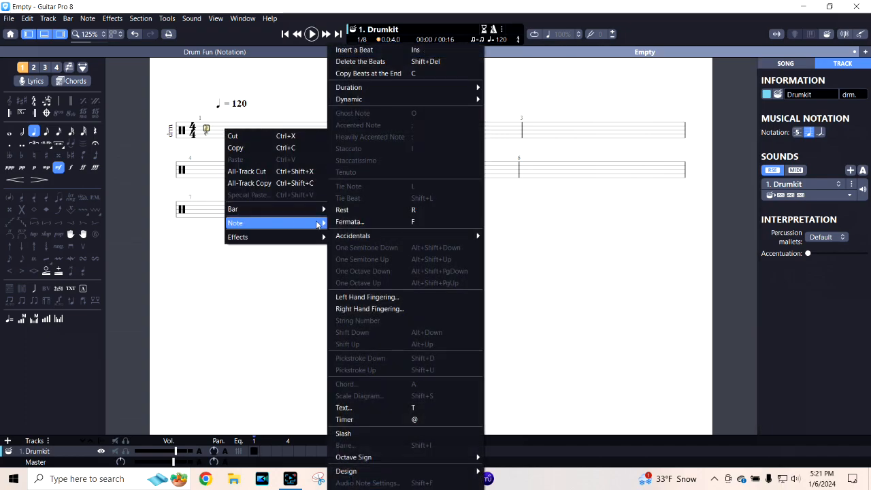
{"action": "mouse_move", "coordinate": [310, 209]}
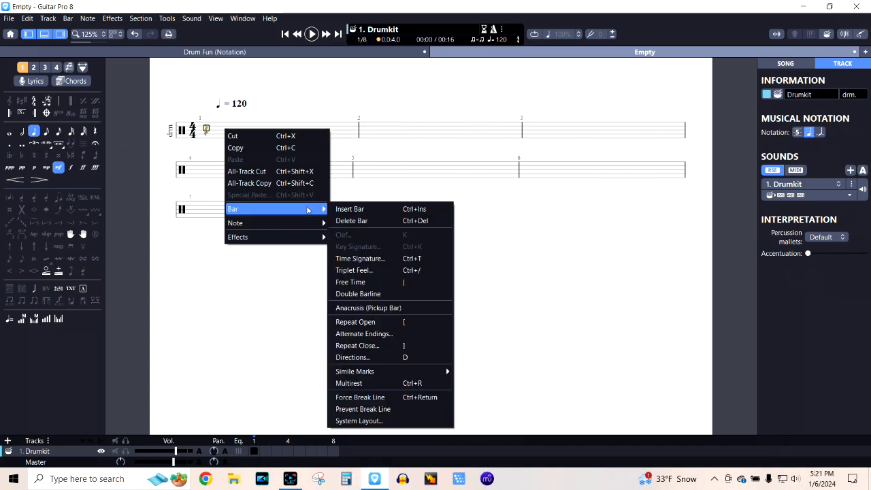
{"action": "left_click", "coordinate": [385, 258]}
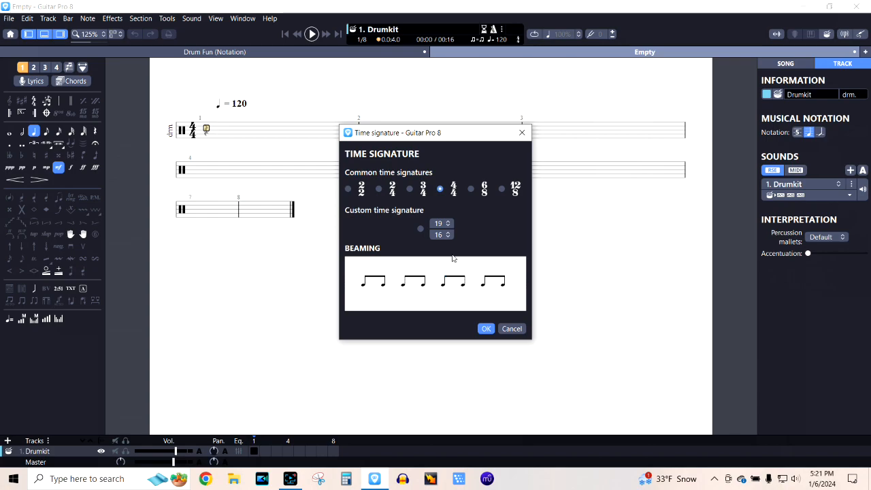
{"action": "left_click", "coordinate": [503, 190]}
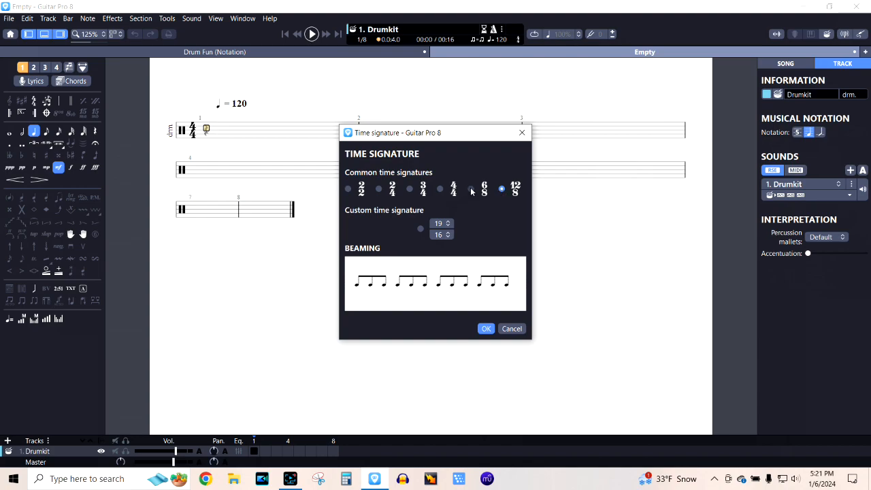
{"action": "left_click", "coordinate": [471, 190]}
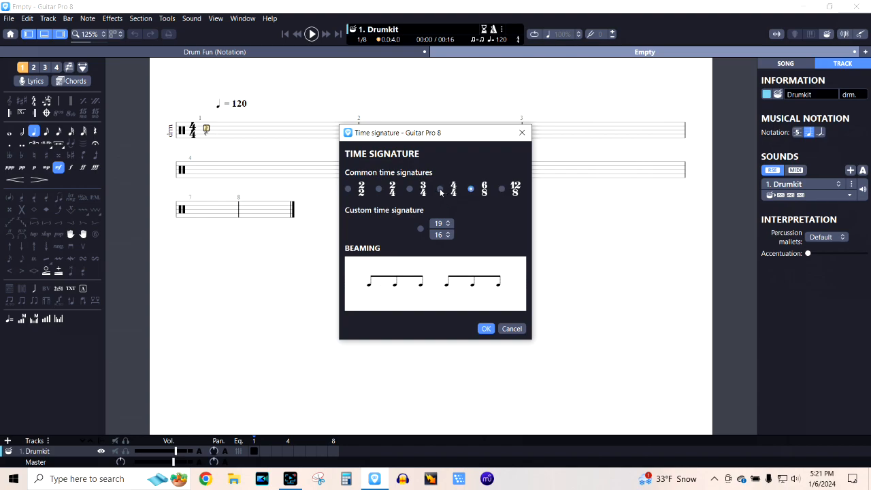
{"action": "left_click", "coordinate": [421, 229]}
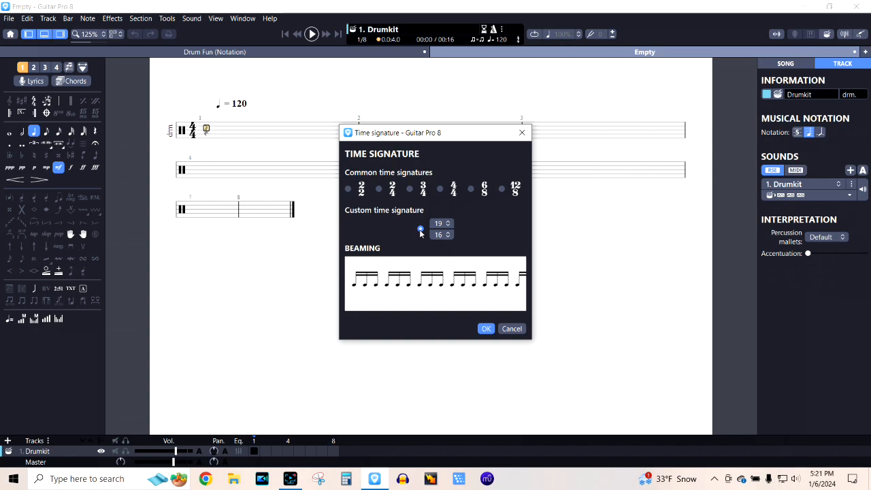
{"action": "left_click", "coordinate": [486, 329]}
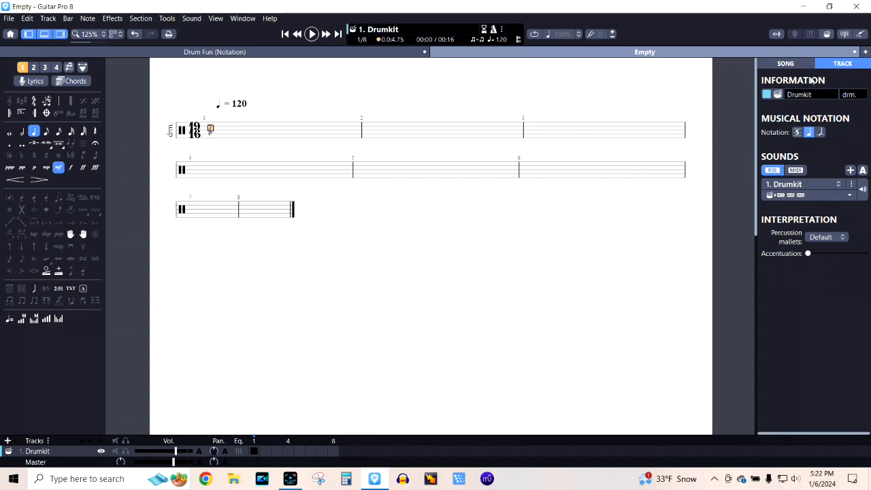
- Examine the song settings and the Drumkit track's sound presets, then expand its soundbank and effect chain details
{"action": "left_click", "coordinate": [785, 64]}
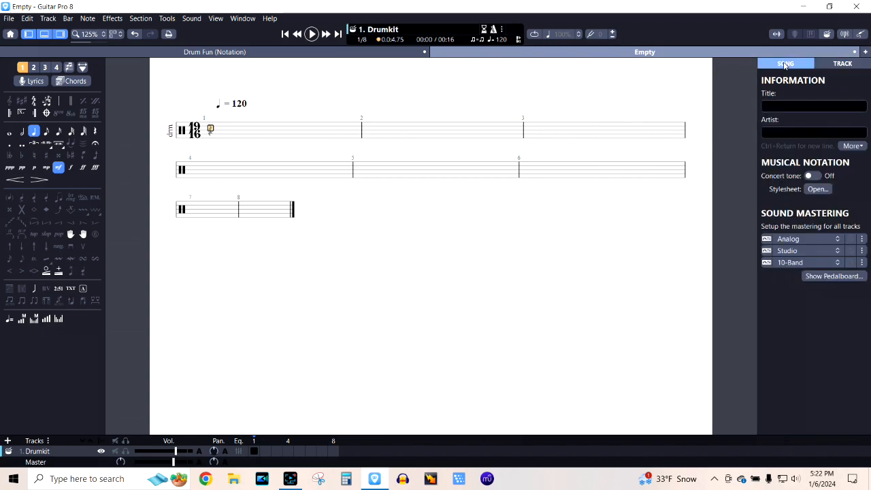
{"action": "left_click", "coordinate": [836, 64]}
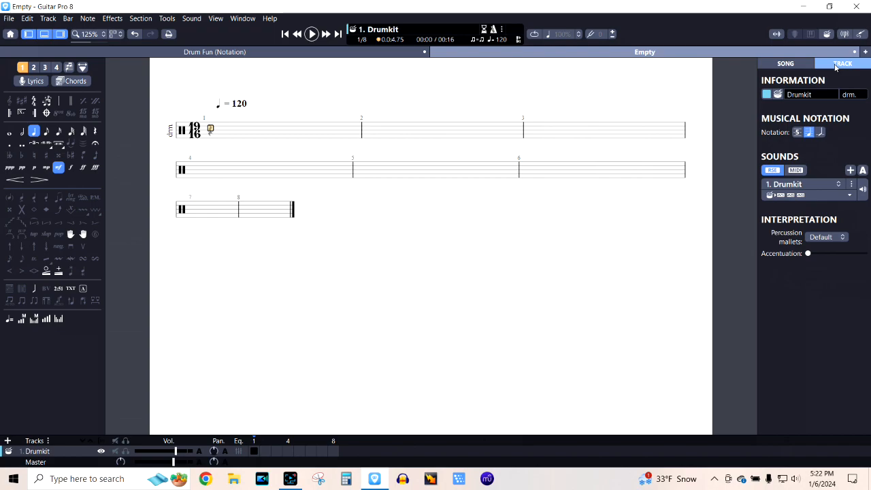
{"action": "left_click", "coordinate": [816, 185]}
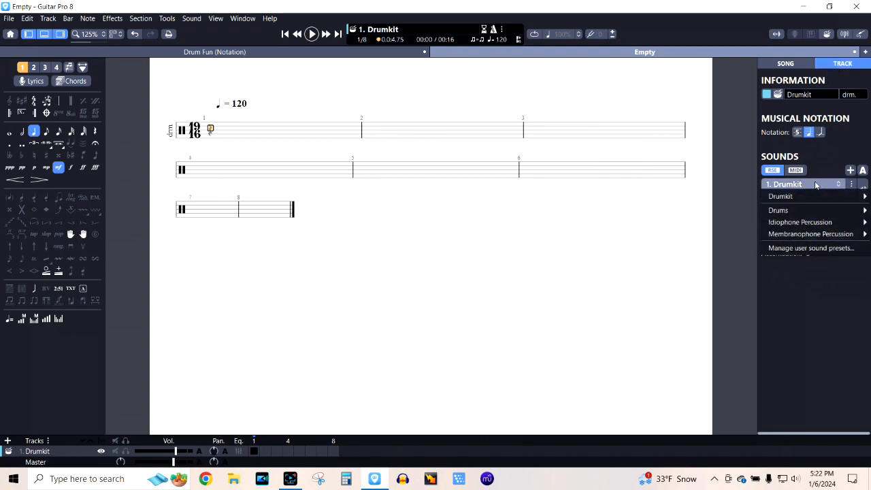
{"action": "left_click", "coordinate": [738, 201]}
{"action": "left_click", "coordinate": [805, 197]}
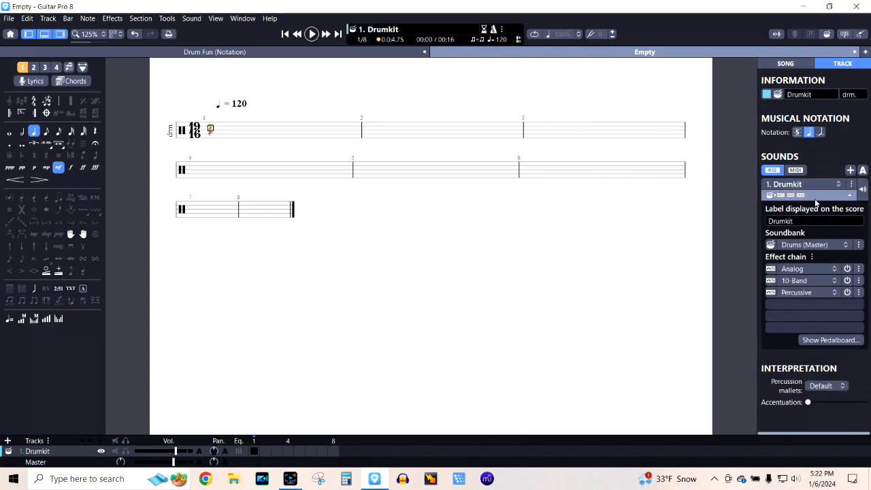
- Examine the available soundbank categories and the Drums (Master) soundbank's settings for each drum's volume and pan
{"action": "left_click", "coordinate": [794, 246]}
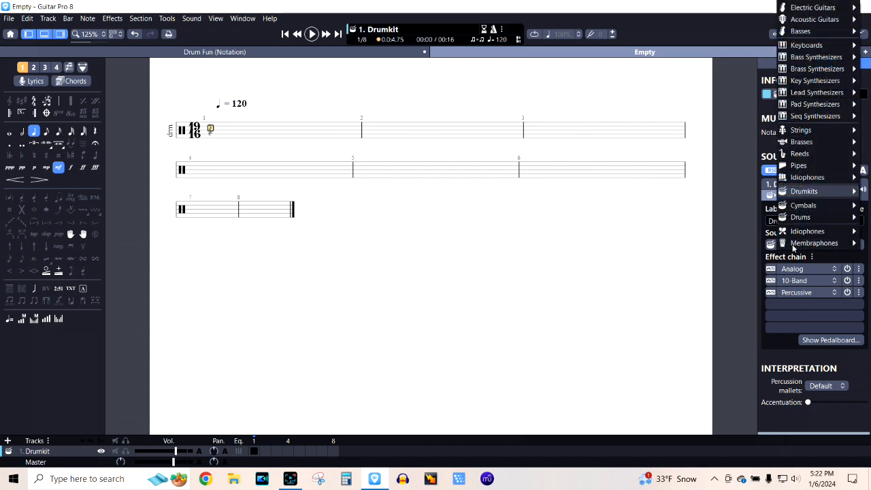
{"action": "left_click", "coordinate": [743, 250]}
{"action": "left_click", "coordinate": [773, 247]}
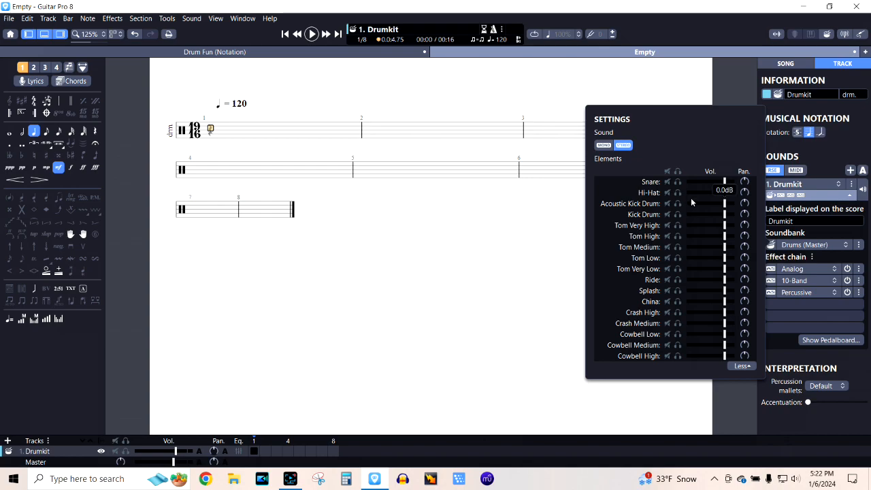
{"action": "left_click", "coordinate": [540, 245]}
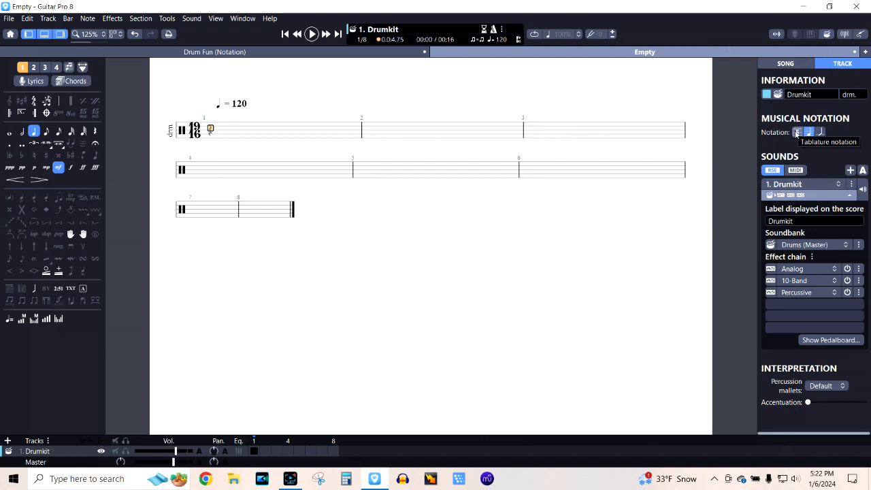
- Turn on tablature notation alongside the standard notation for the Drumkit track
{"action": "left_click", "coordinate": [797, 132]}
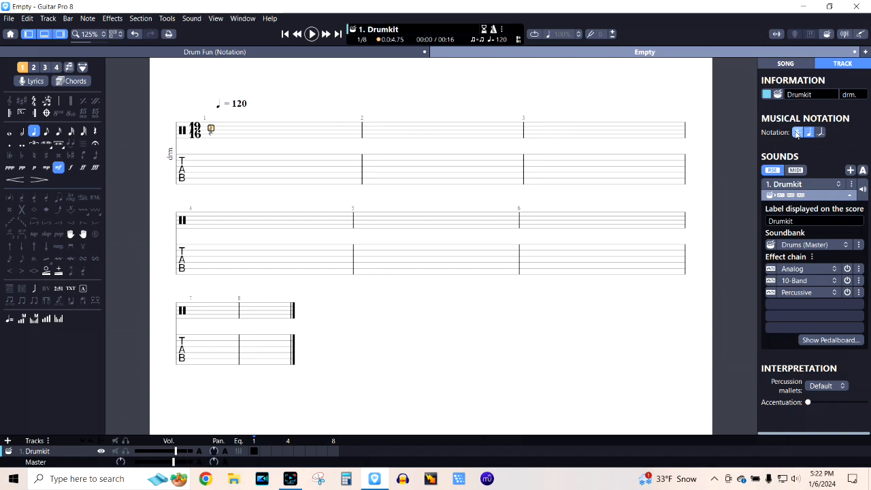
{"action": "left_click", "coordinate": [798, 133]}
{"action": "left_click", "coordinate": [797, 133]}
{"action": "left_click", "coordinate": [797, 133]}
{"action": "left_click", "coordinate": [797, 133]}
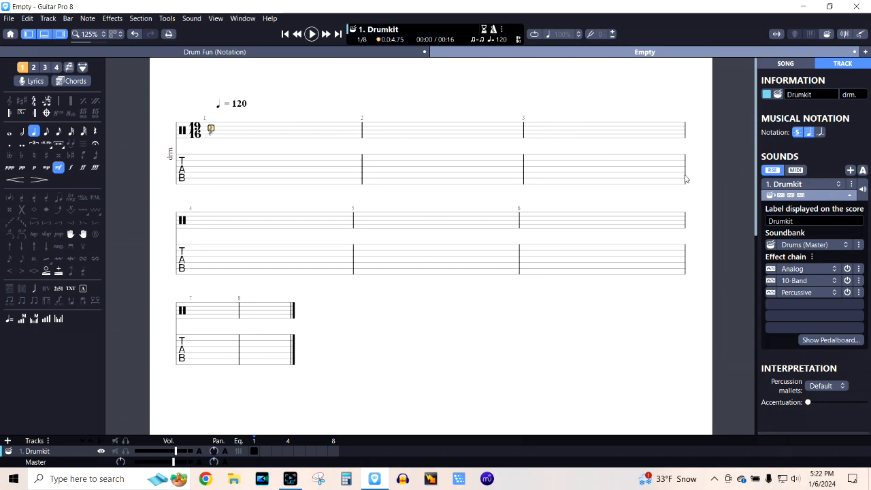
- Open the drumkit sound list, try Kick (hit) sounds 36 and 35 on bar 1's first beat, and delete the note
{"action": "left_click", "coordinate": [828, 34]}
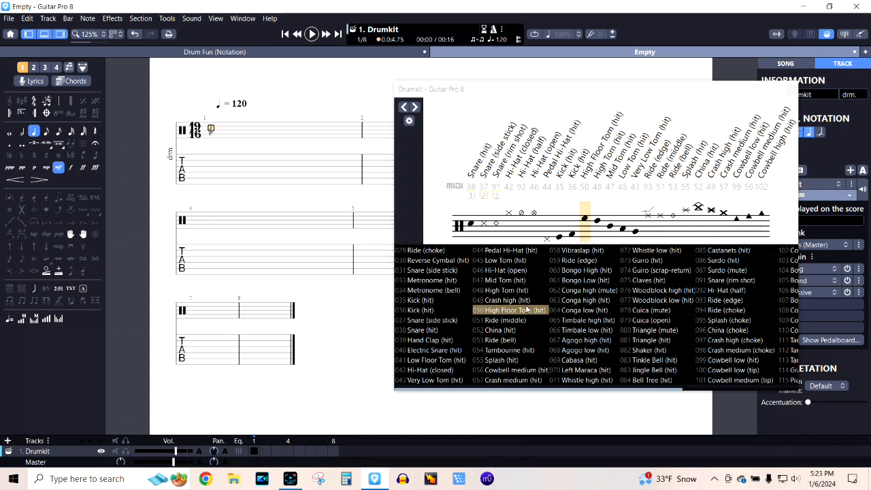
{"action": "left_click", "coordinate": [430, 311]}
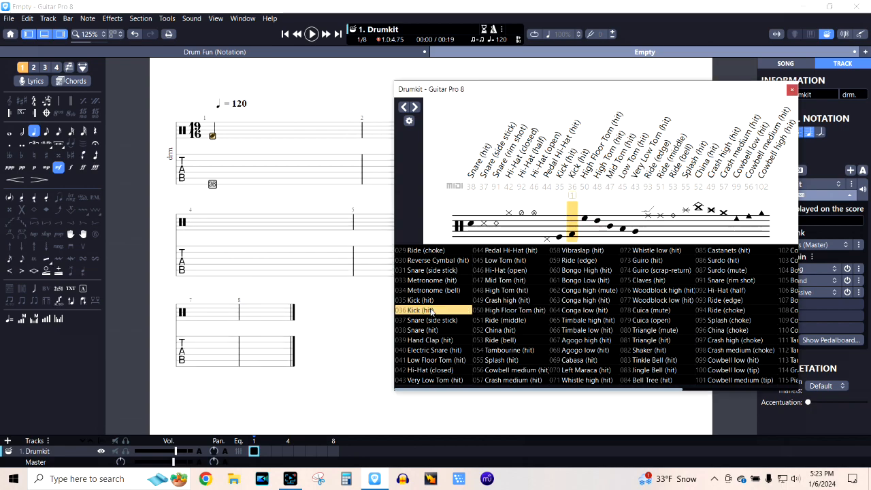
{"action": "left_click", "coordinate": [432, 300]}
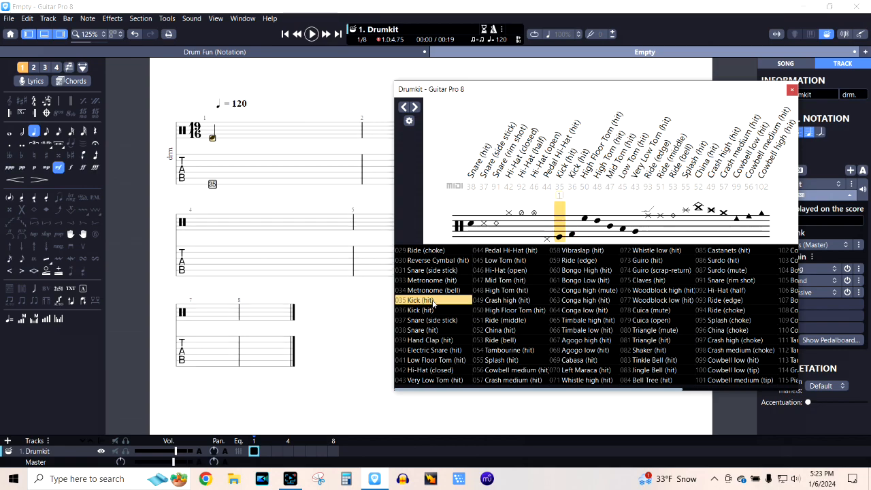
{"action": "key", "text": "Delete"}
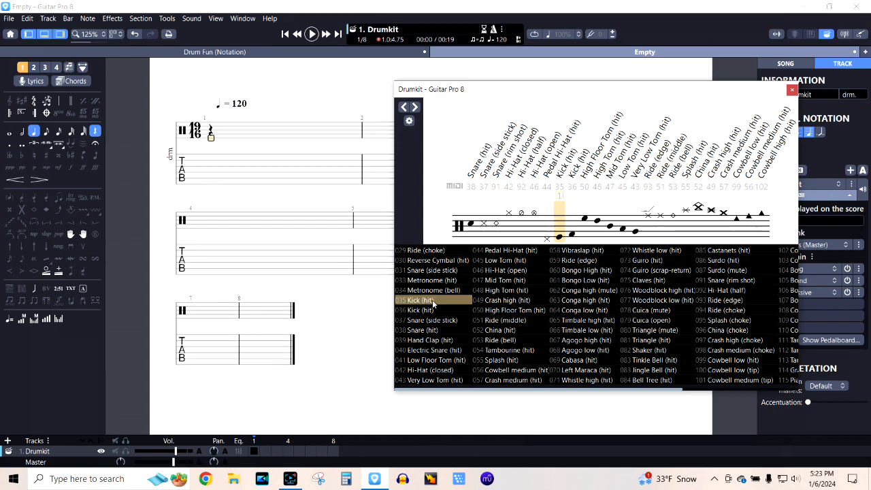
- Try High Tom (48), Mid Tom (47) and Snare (38) hits on bar 1's first beat, removing each one again
{"action": "left_click", "coordinate": [498, 290]}
{"action": "left_click", "coordinate": [507, 281]}
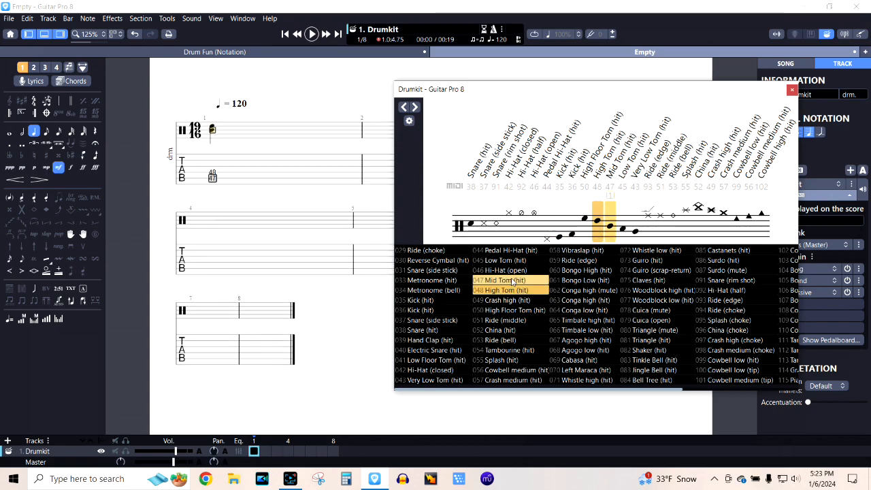
{"action": "left_click", "coordinate": [513, 281]}
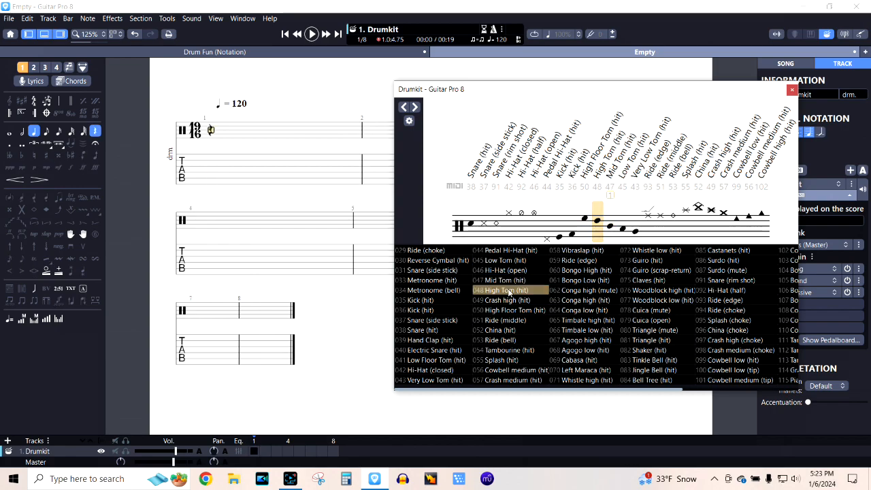
{"action": "left_click", "coordinate": [510, 293]}
{"action": "left_click", "coordinate": [434, 331]}
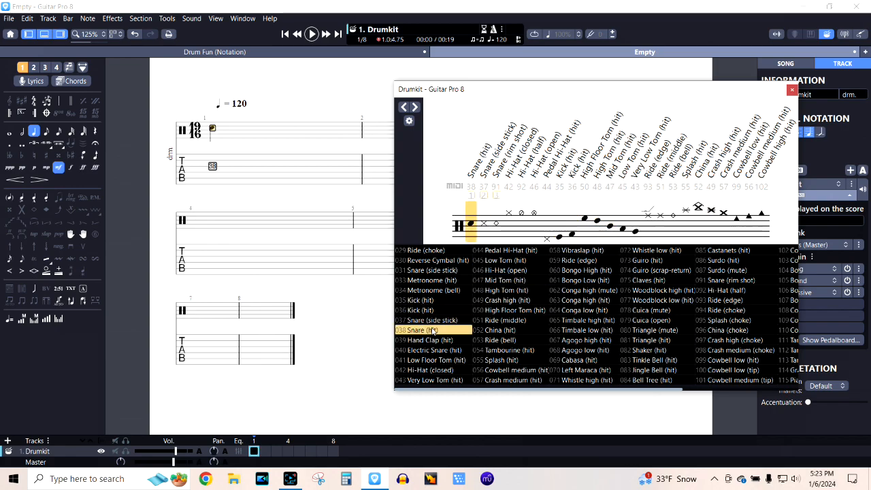
{"action": "left_click", "coordinate": [433, 331]}
- Try Metronome (bell), Agogo high and Timbale low on bar 1's first beat, clear the notes and close the drumkit sound list
{"action": "left_click", "coordinate": [434, 290]}
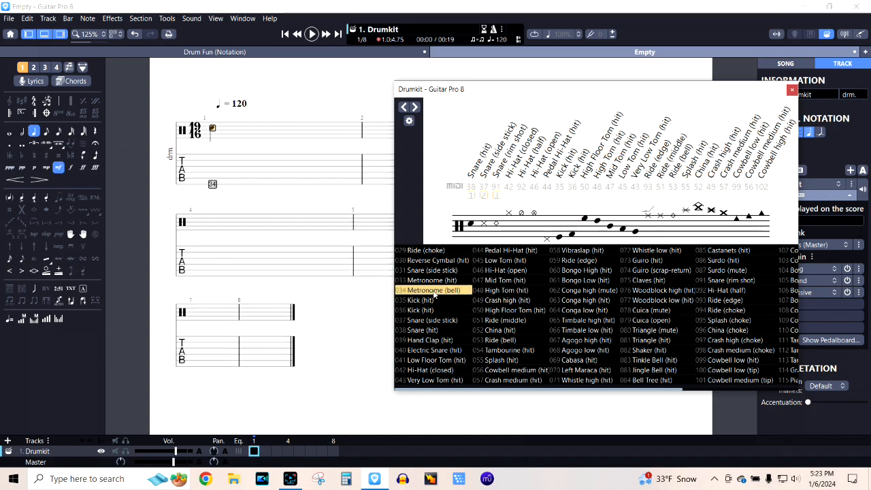
{"action": "left_click", "coordinate": [565, 341]}
{"action": "left_click", "coordinate": [569, 343]}
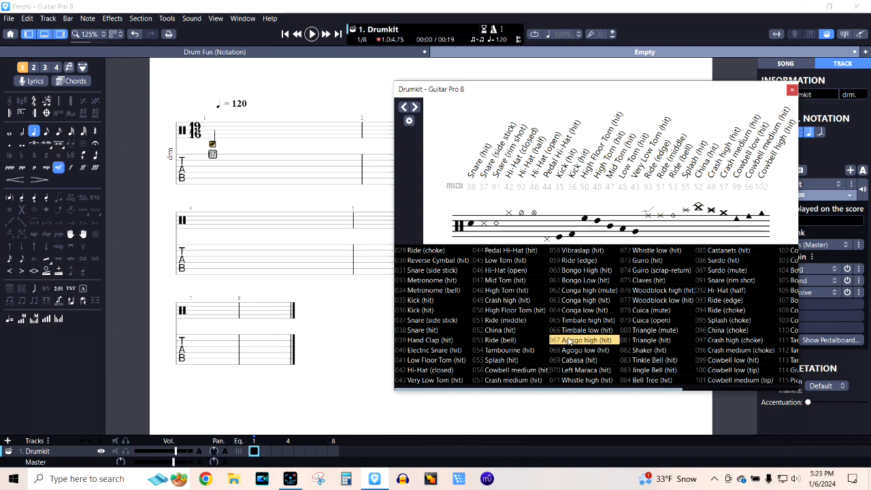
{"action": "left_click", "coordinate": [574, 331]}
{"action": "left_click", "coordinate": [575, 330]}
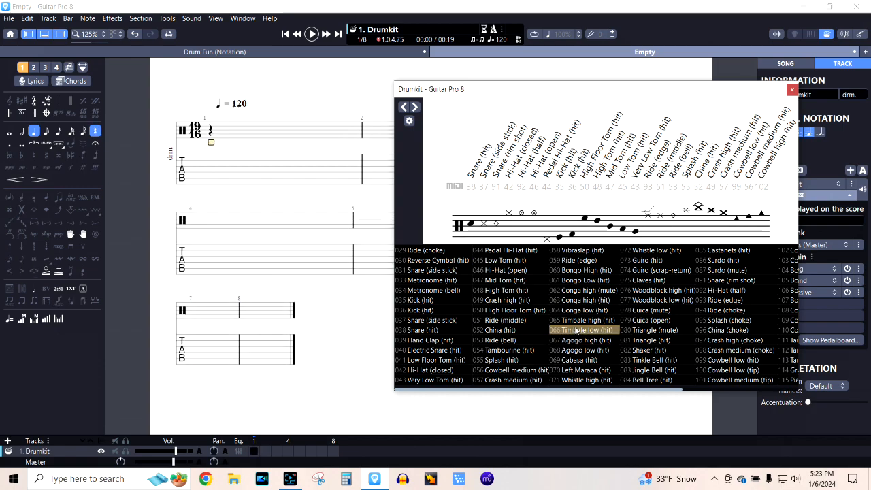
{"action": "left_click", "coordinate": [792, 91]}
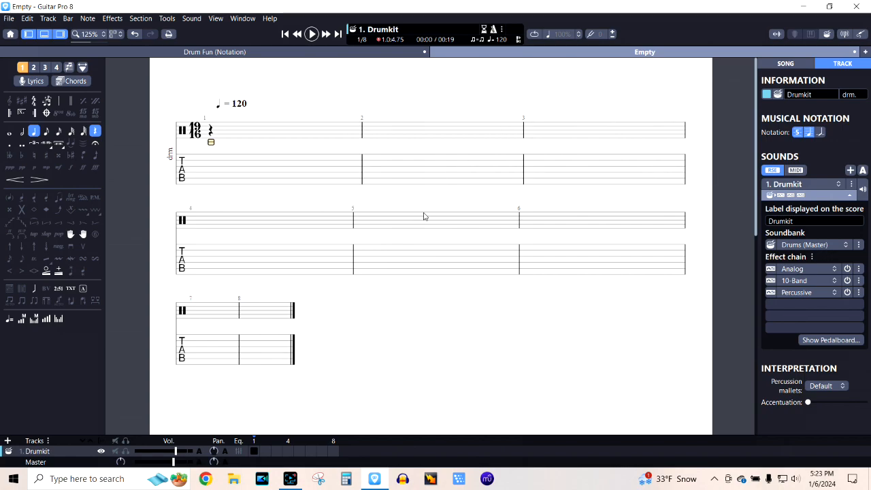
- Shorten the rest at the start of bar 1 through eighth and sixteenth to a thirty-second rest
{"action": "left_click", "coordinate": [47, 133]}
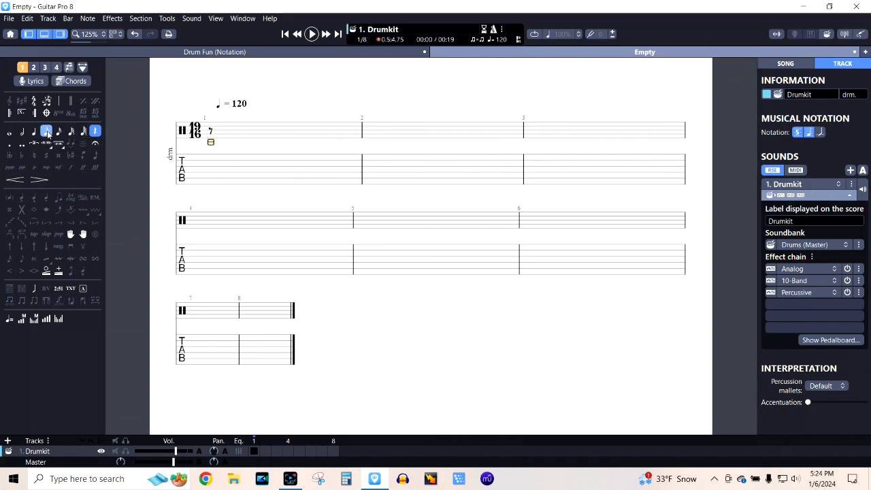
{"action": "left_click", "coordinate": [59, 133]}
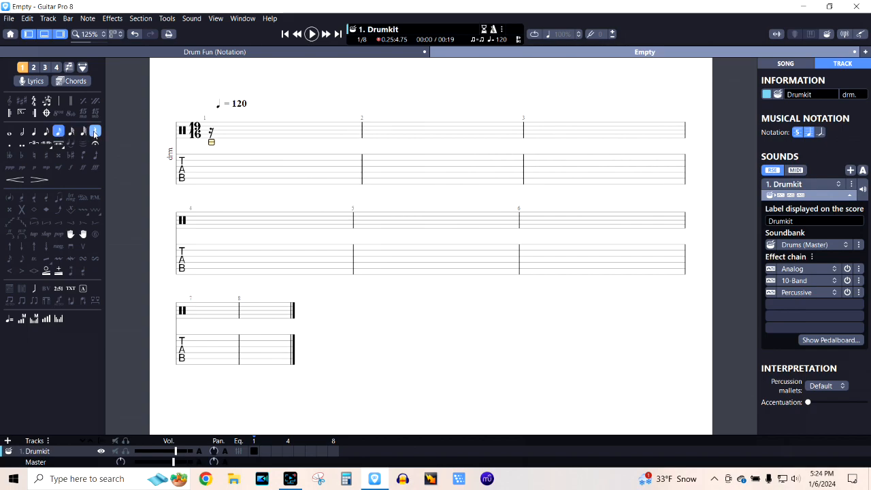
{"action": "left_click", "coordinate": [71, 132]}
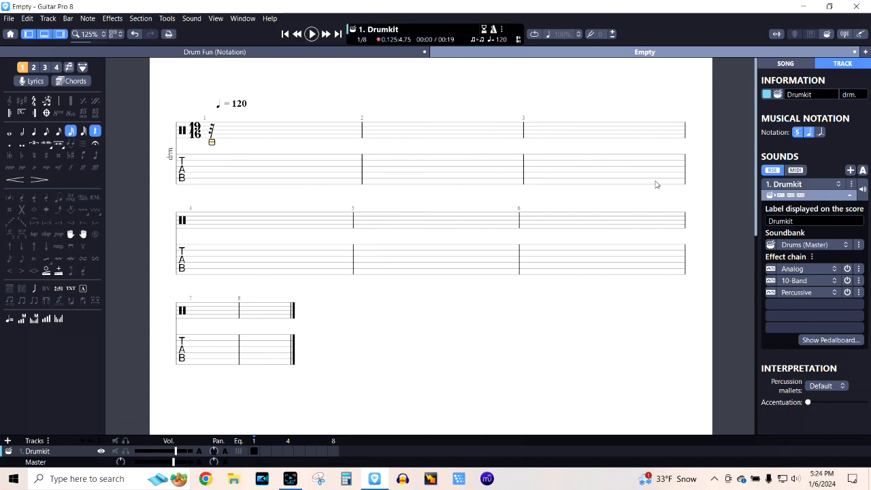
- Add an eighth-note Crash high (hit), sound 49, right after the thirty-second rest in bar 1
{"action": "left_click", "coordinate": [240, 132]}
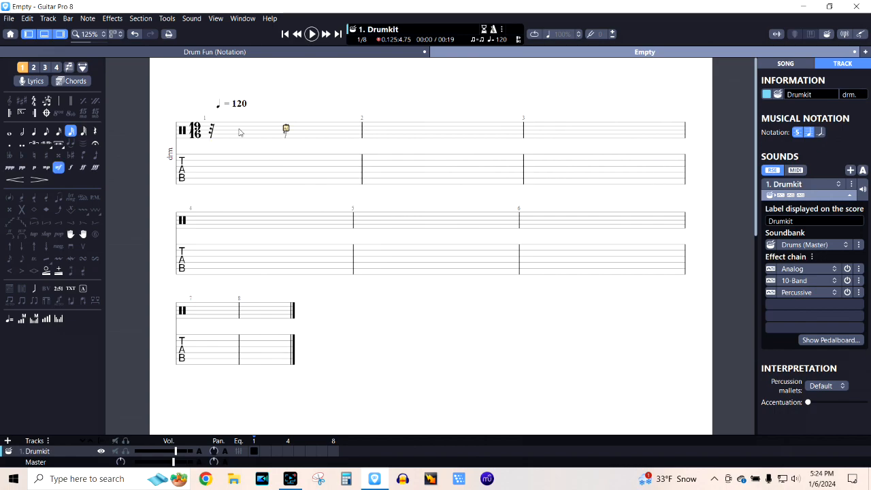
{"action": "left_click", "coordinate": [46, 131]}
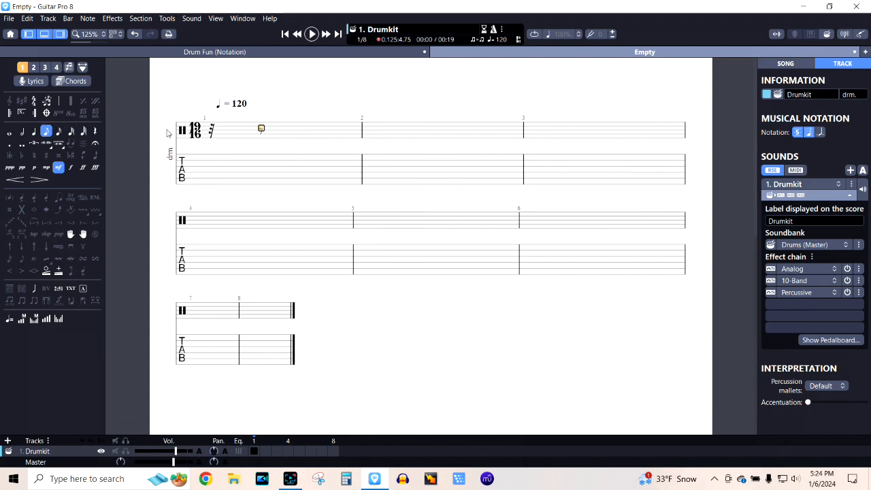
{"action": "left_click", "coordinate": [240, 134]}
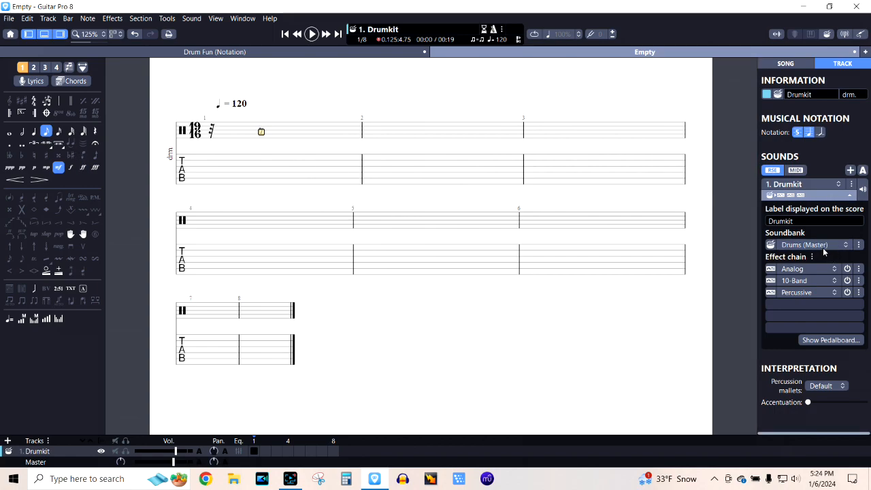
{"action": "left_click", "coordinate": [828, 34]}
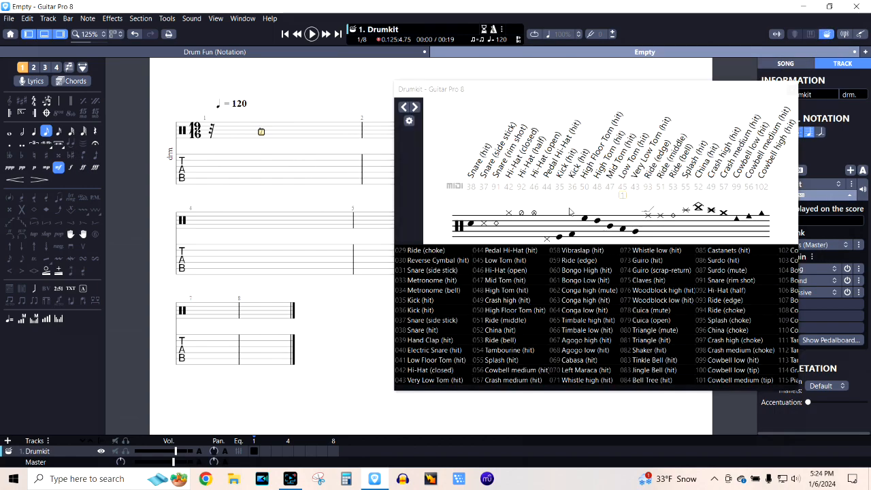
{"action": "left_click", "coordinate": [503, 301]}
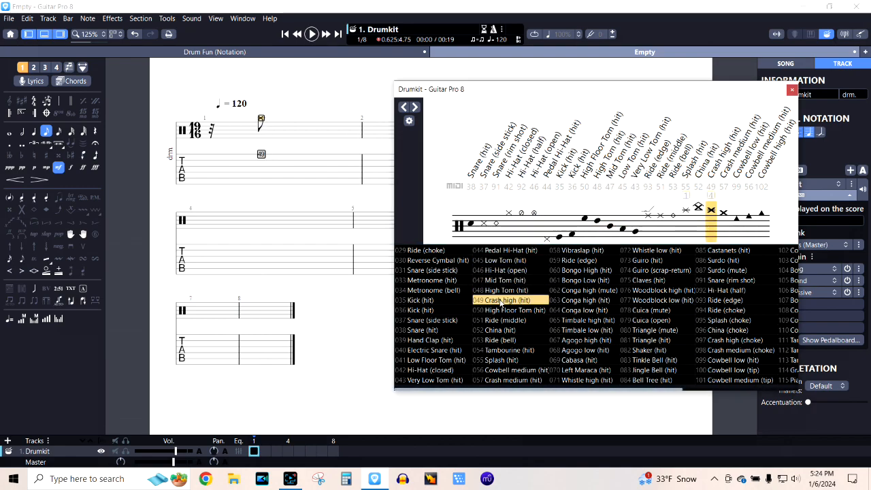
- Close the drumkit sound list and enter an eighth-note snare as 38 in the tablature after the crash in bar 1
{"action": "left_click", "coordinate": [302, 166]}
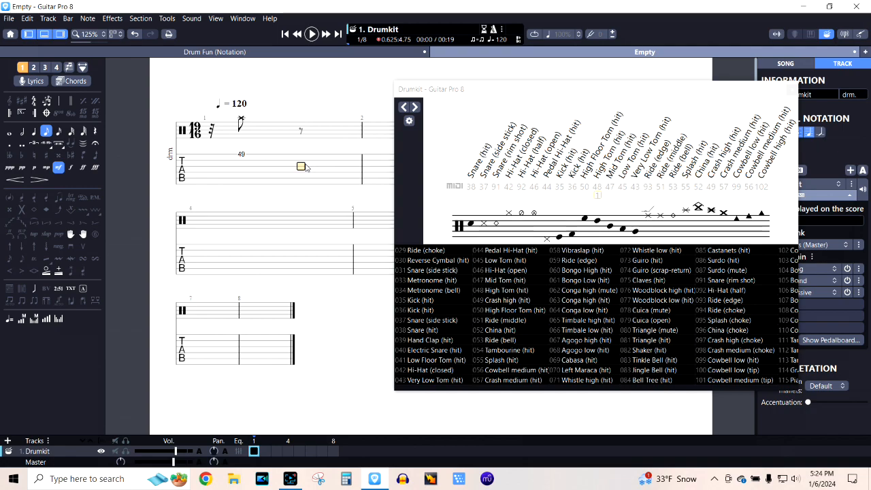
{"action": "left_click", "coordinate": [793, 90]}
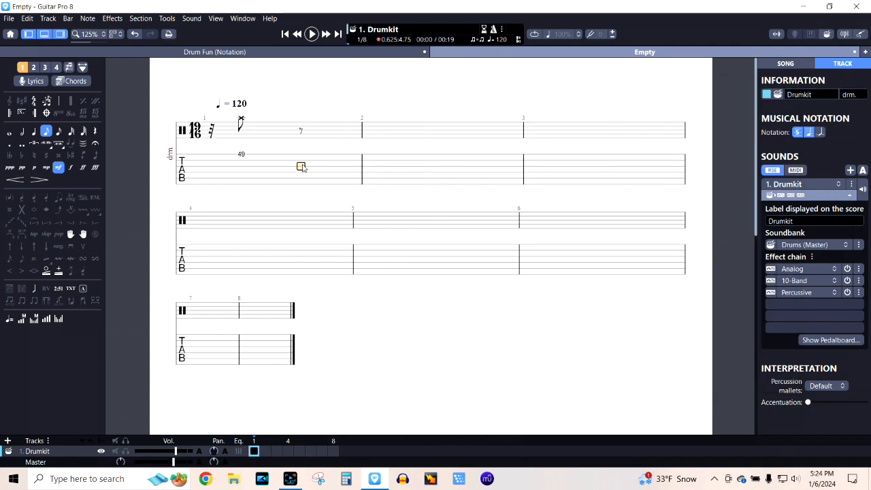
{"action": "type", "text": "38"}
{"action": "key", "text": "Right"}
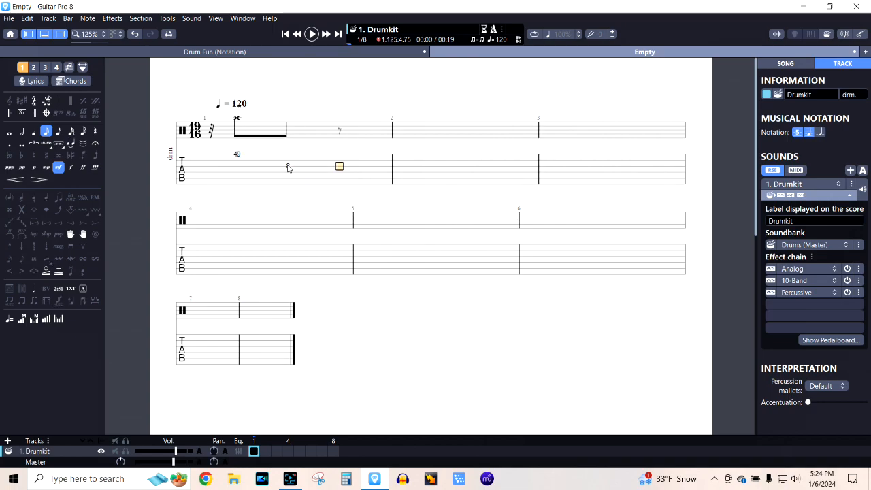
{"action": "left_click", "coordinate": [289, 167]}
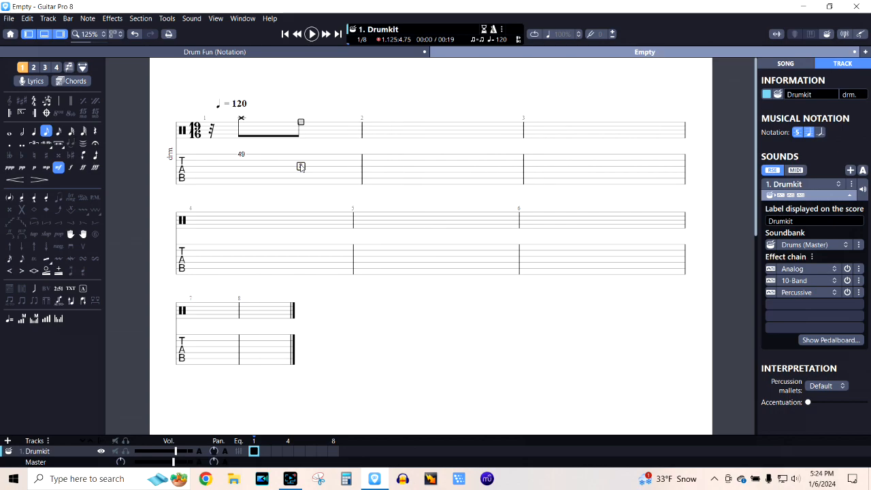
{"action": "type", "text": "38"}
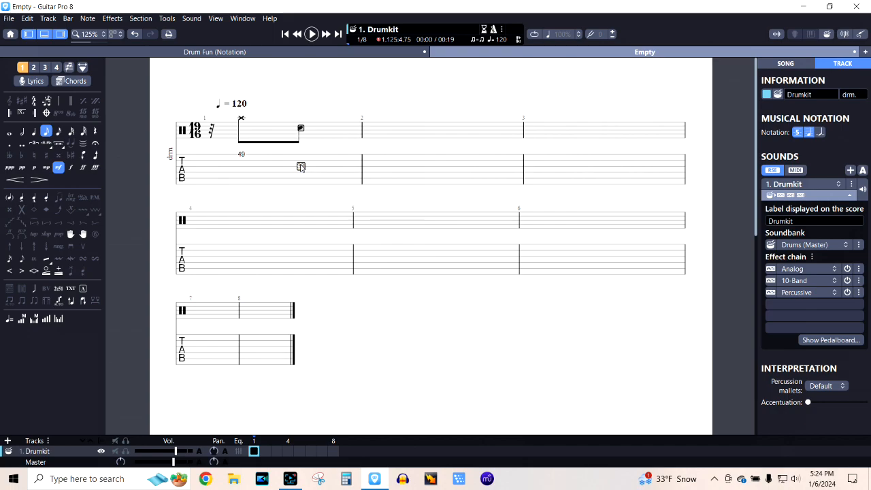
{"action": "key", "text": "Right"}
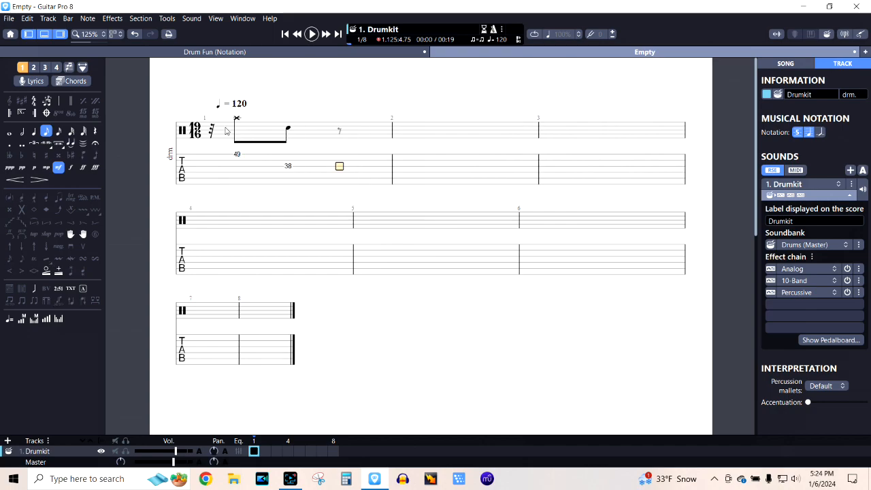
- Play back bar 1 from its opening rest to hear the crash and snare, and stop the playback
{"action": "left_click", "coordinate": [222, 130]}
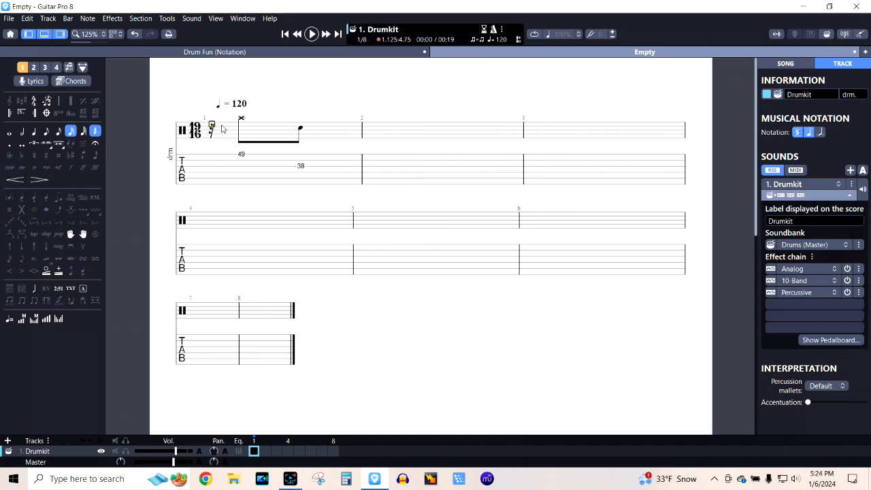
{"action": "left_click", "coordinate": [312, 34]}
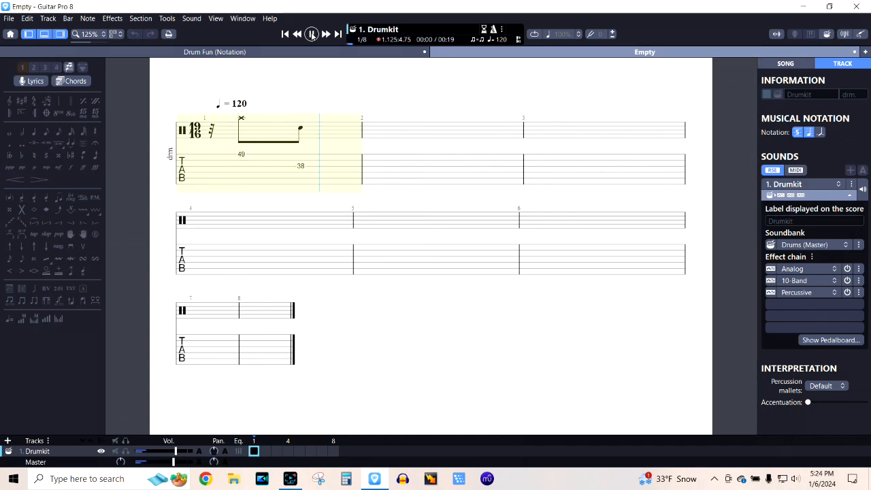
{"action": "left_click", "coordinate": [312, 34]}
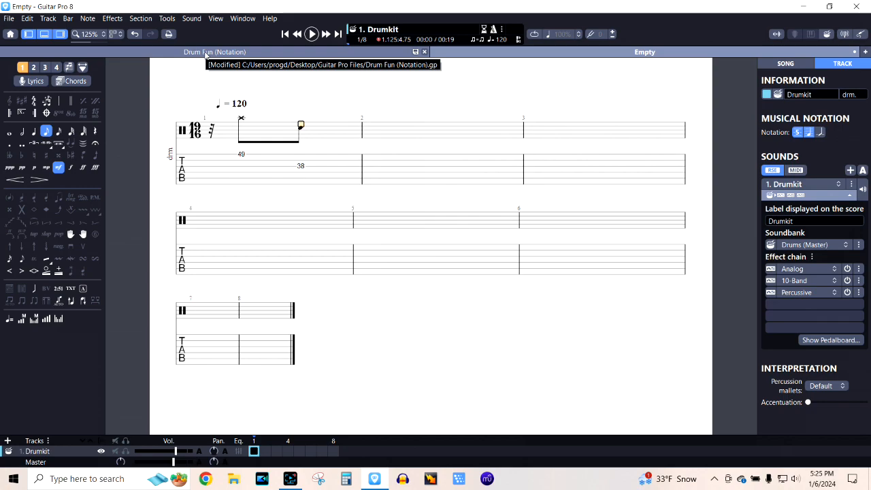
- Switch to the Drum Fun (Notation) score
{"action": "left_click", "coordinate": [206, 53]}
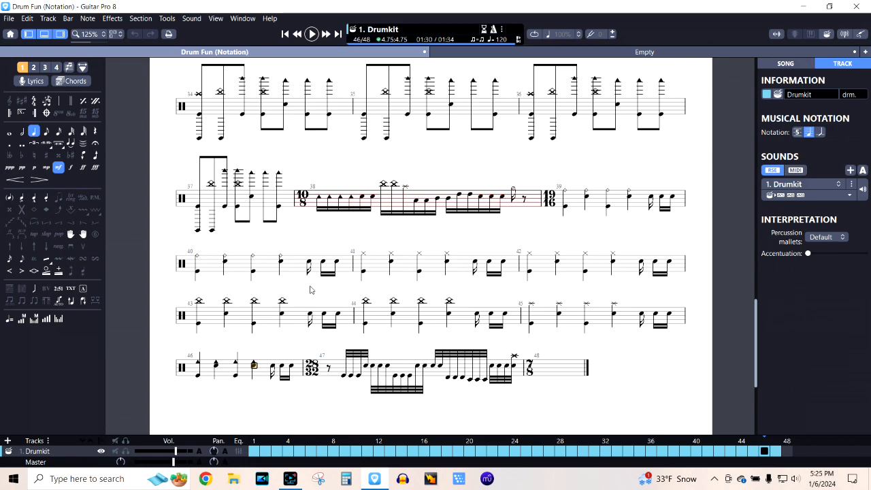
{"action": "left_click", "coordinate": [196, 270]}
{"action": "right_click", "coordinate": [292, 269]}
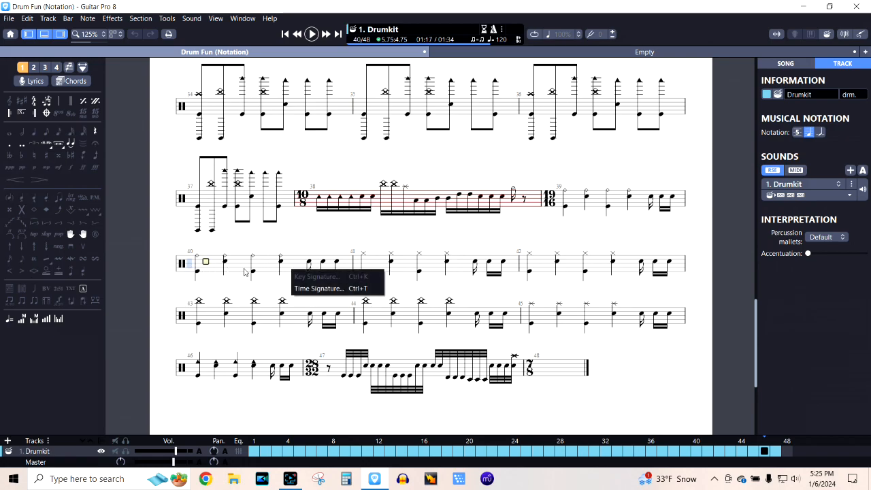
{"action": "left_click", "coordinate": [166, 280]}
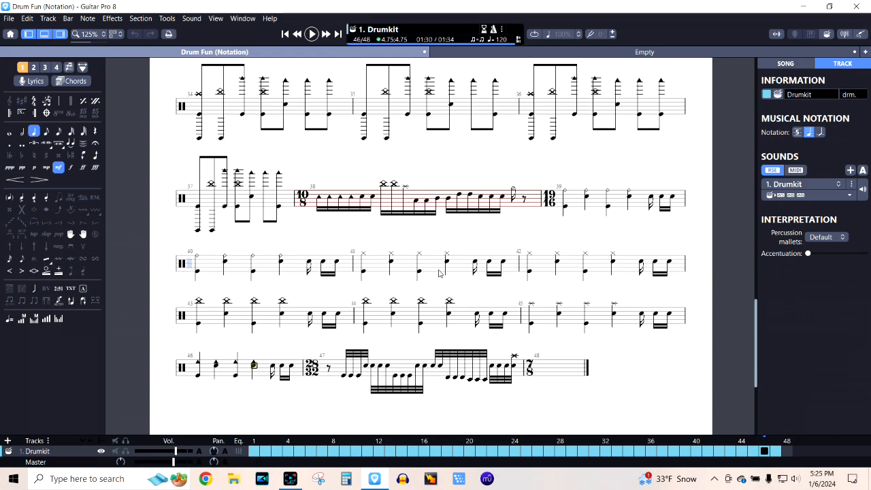
{"action": "right_click", "coordinate": [623, 304]}
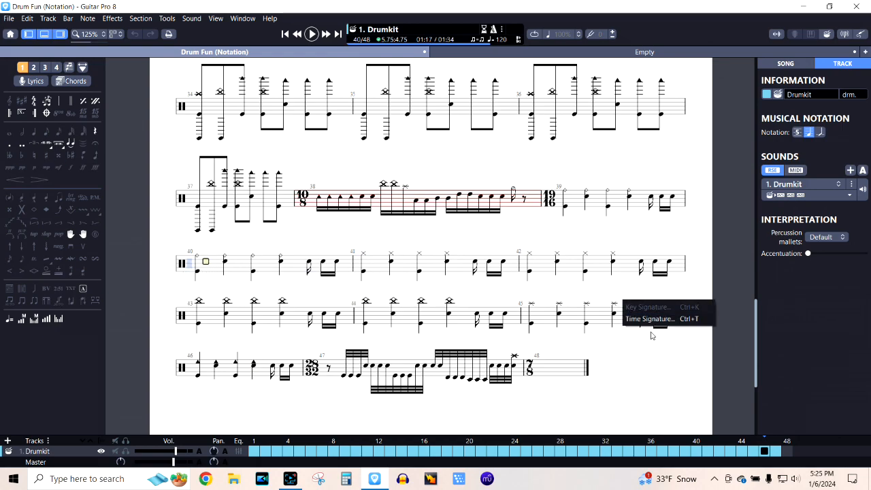
{"action": "left_click", "coordinate": [727, 261]}
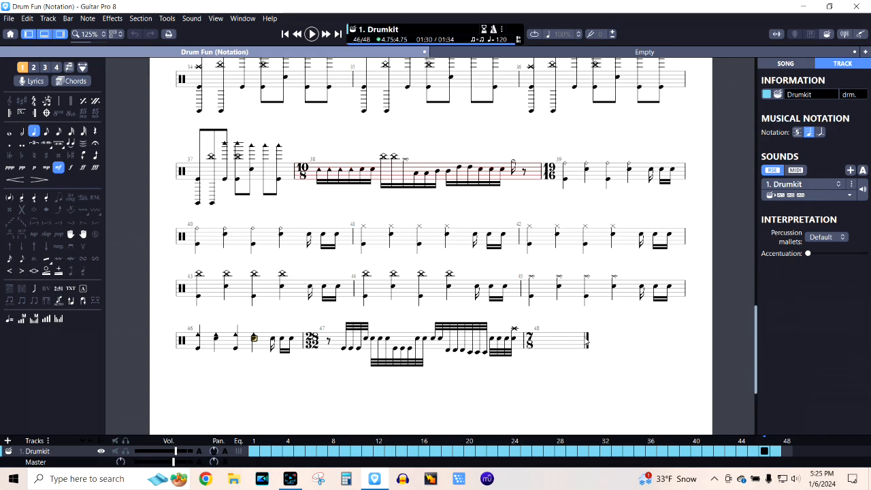
- Copy the passage from the start of bar 40 through the fourth beat of bar 46
{"action": "left_click_drag", "start_coordinate": [257, 341], "coordinate": [200, 229]}
{"action": "right_click", "coordinate": [204, 231]}
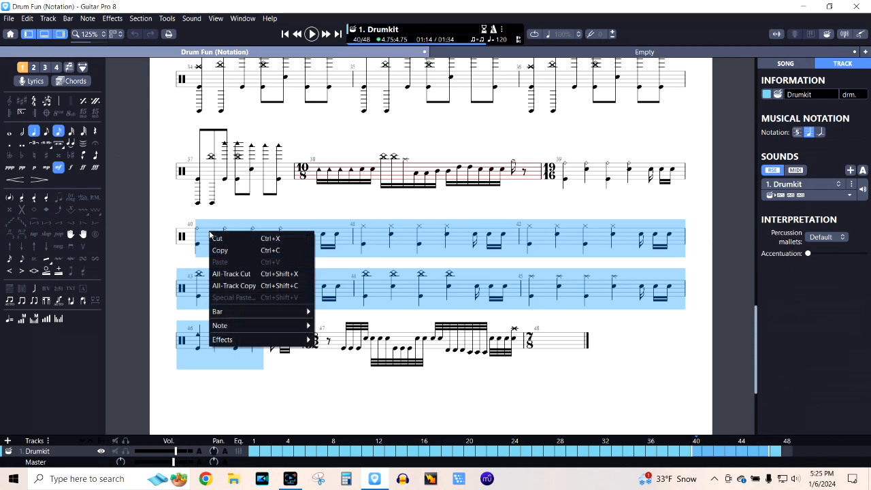
{"action": "left_click", "coordinate": [224, 249]}
- Paste the copied passage into the Empty score starting at bar 4
{"action": "left_click", "coordinate": [560, 53]}
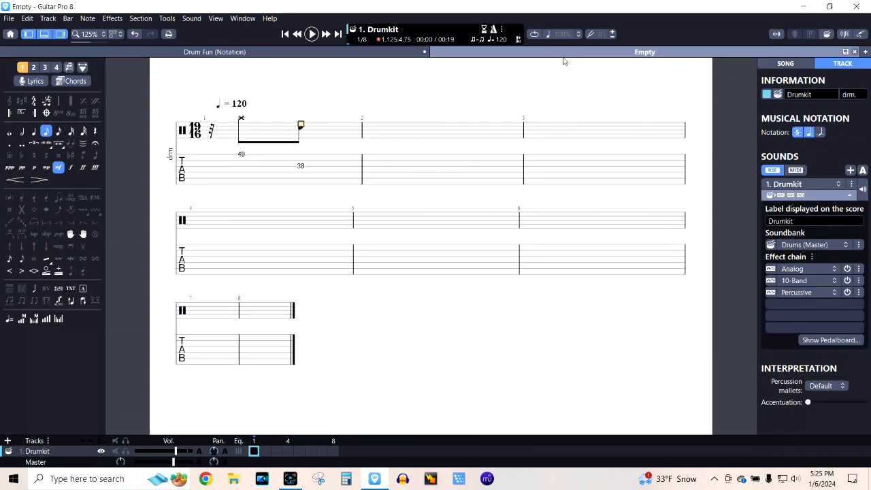
{"action": "left_click", "coordinate": [215, 239]}
{"action": "right_click", "coordinate": [215, 238]}
{"action": "left_click", "coordinate": [218, 266]}
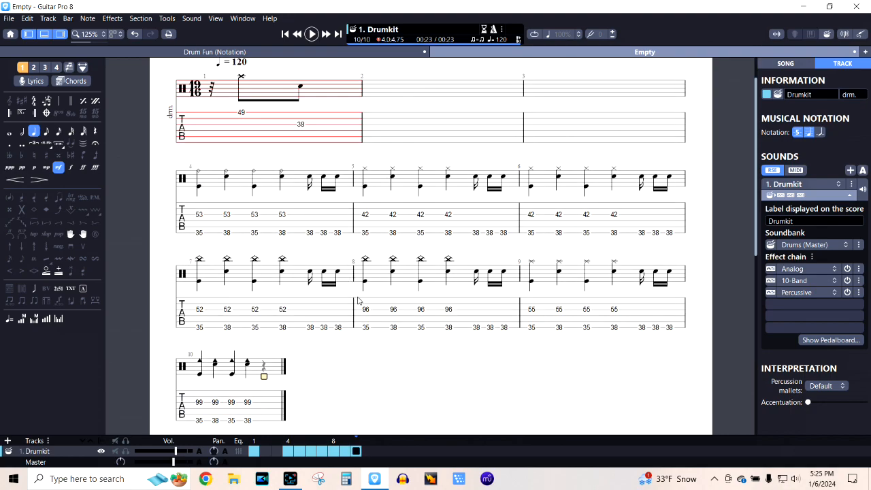
- Change the time signature at bar 1 of the Empty score to the common 4/4
{"action": "scroll", "coordinate": [397, 340], "scroll_direction": "up", "scroll_amount": 1}
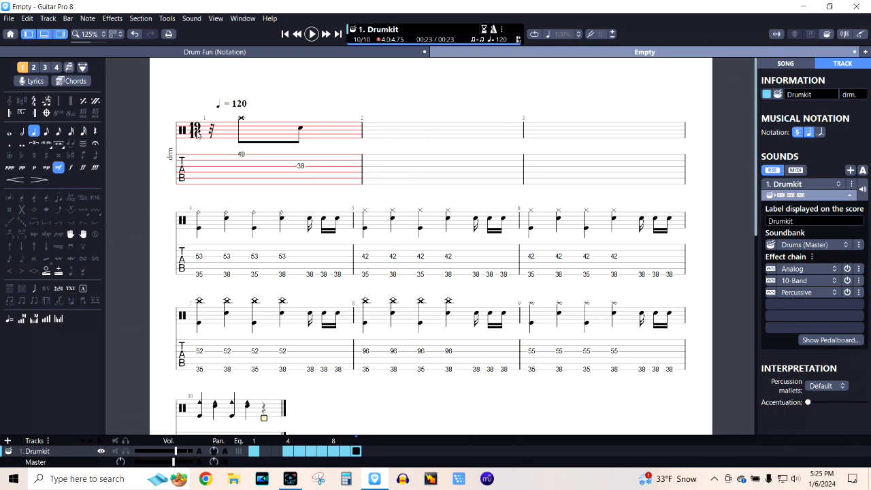
{"action": "left_click", "coordinate": [198, 133]}
{"action": "right_click", "coordinate": [198, 135]}
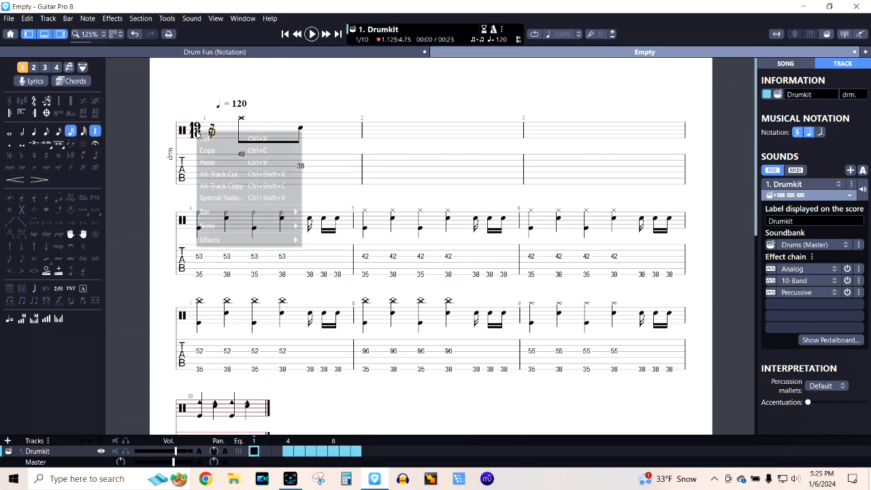
{"action": "mouse_move", "coordinate": [241, 212]}
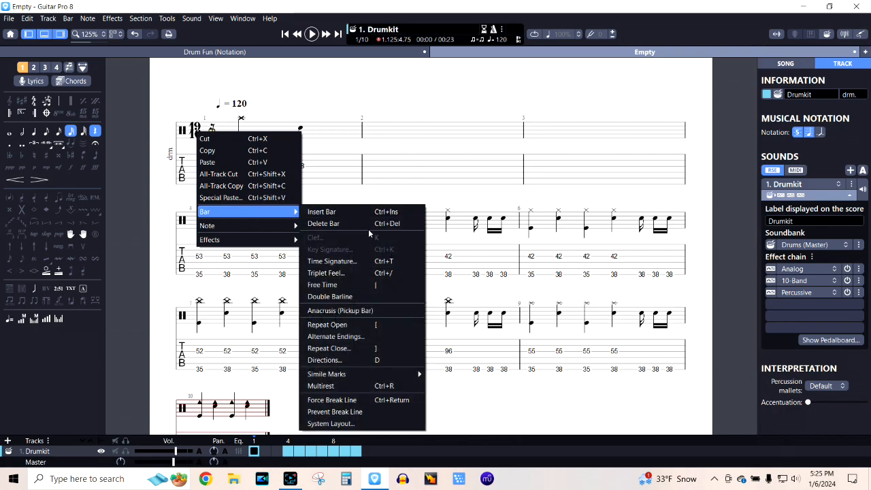
{"action": "left_click", "coordinate": [358, 265]}
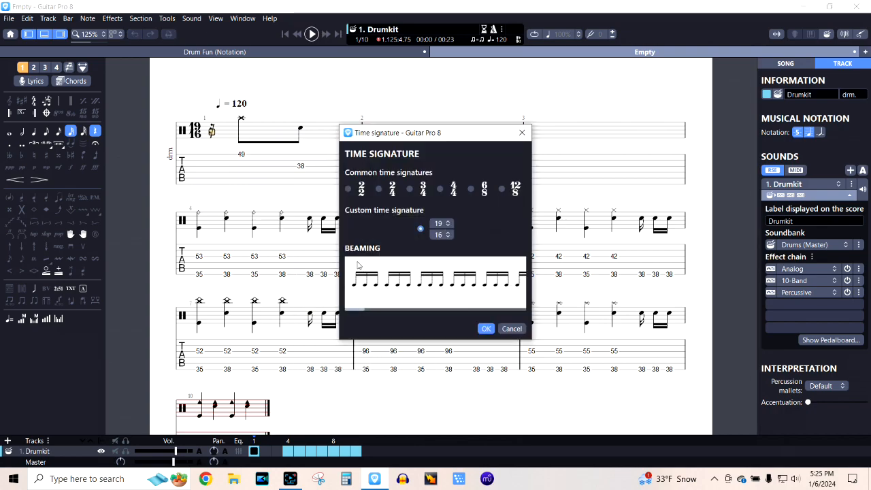
{"action": "left_click", "coordinate": [440, 189]}
{"action": "left_click", "coordinate": [486, 330]}
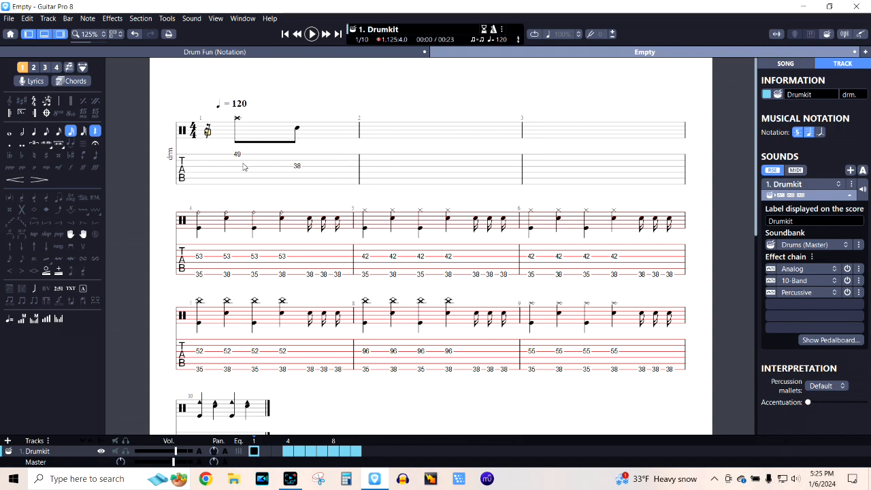
- Add an eighth-note snare rim shot, sound 91, after the snare in bar 1
{"action": "left_click", "coordinate": [320, 136]}
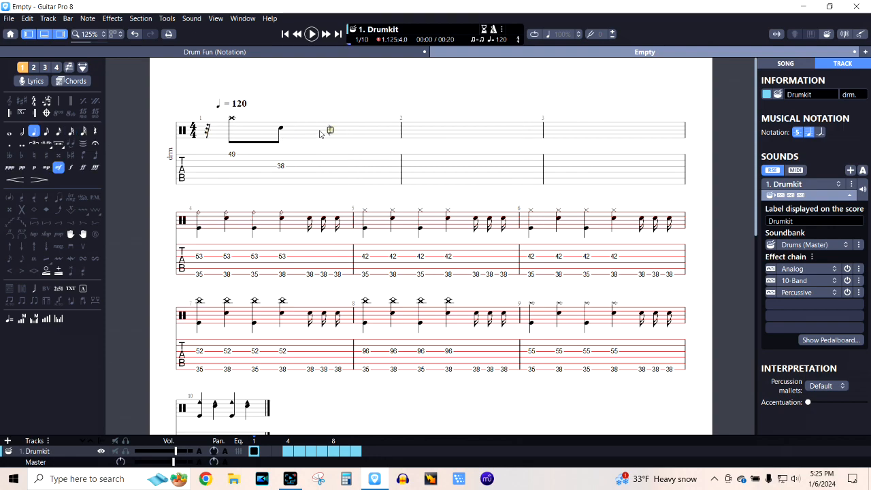
{"action": "key", "text": "minus"}
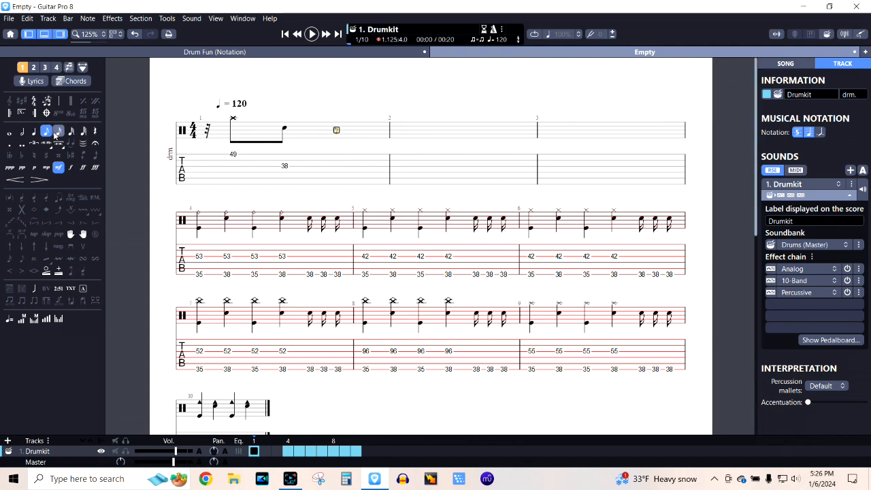
{"action": "left_click", "coordinate": [46, 132]}
{"action": "left_click", "coordinate": [337, 129]}
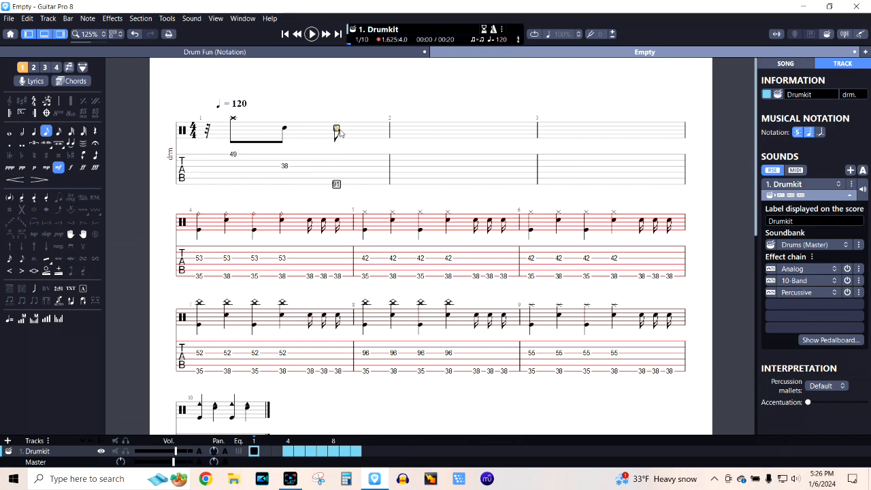
{"action": "left_click", "coordinate": [336, 128]}
- Enter three eighth-note kicks as 35 in the tablature after the rim shot in bar 1
{"action": "left_click", "coordinate": [351, 131]}
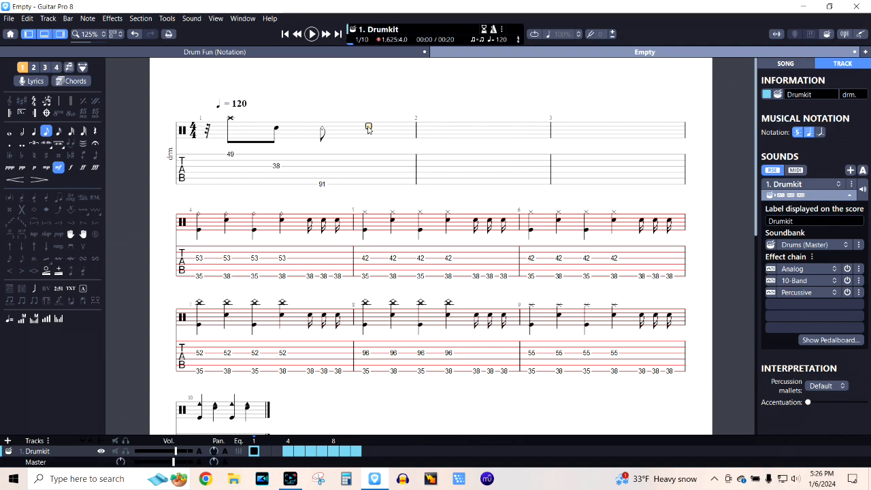
{"action": "left_click", "coordinate": [368, 161]}
{"action": "type", "text": "35"}
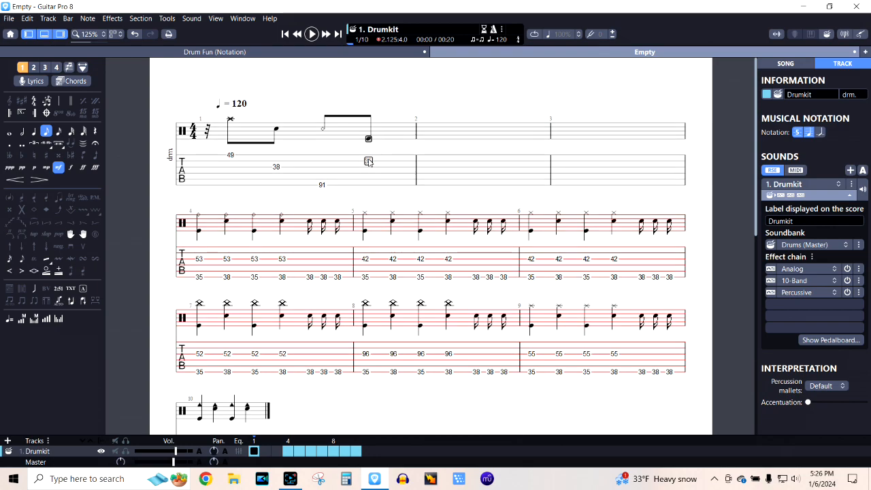
{"action": "key", "text": "Right"}
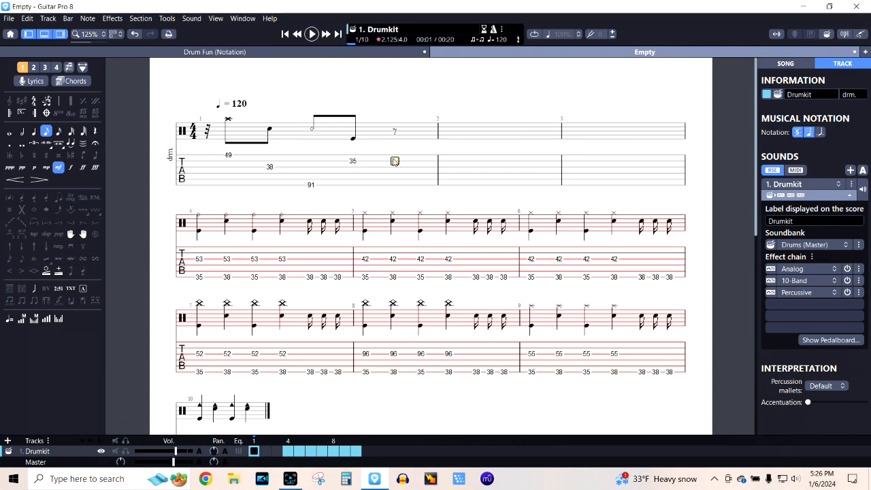
{"action": "type", "text": "35"}
{"action": "key", "text": "Right"}
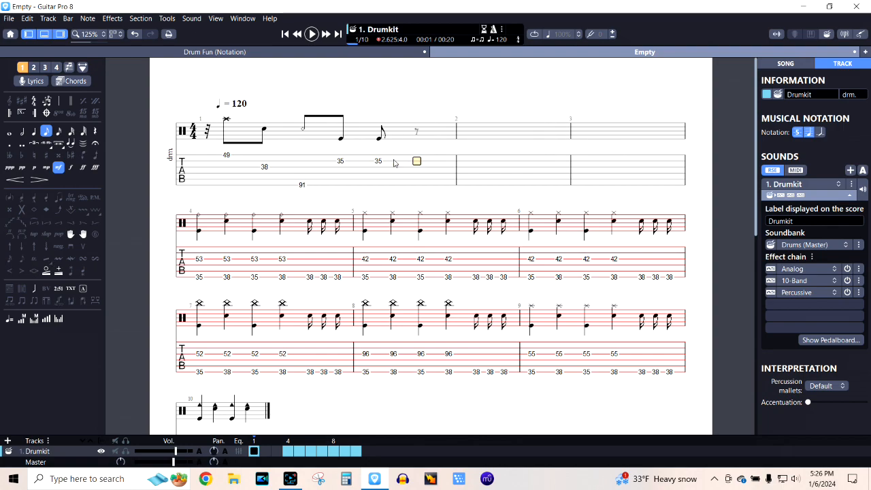
{"action": "type", "text": "35"}
{"action": "key", "text": "Right"}
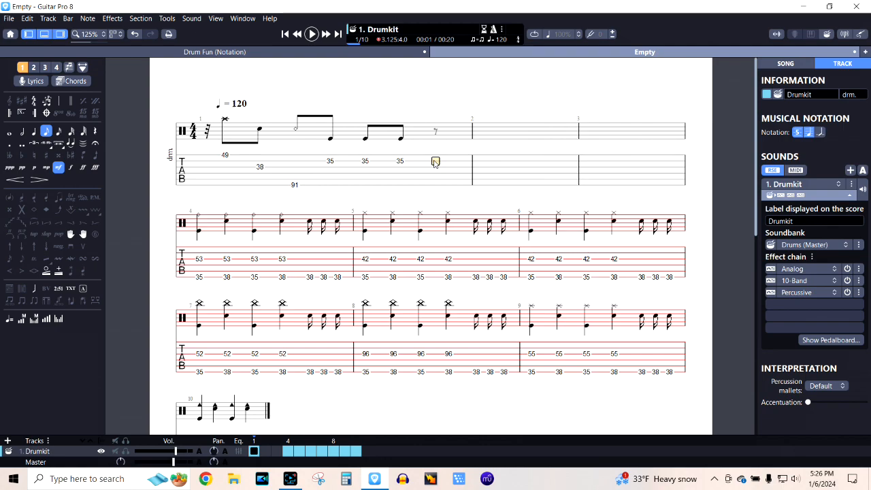
- Consult the drumkit sound list for the tom sounds, close it, and place the cursor in bar 2
{"action": "left_click", "coordinate": [825, 35]}
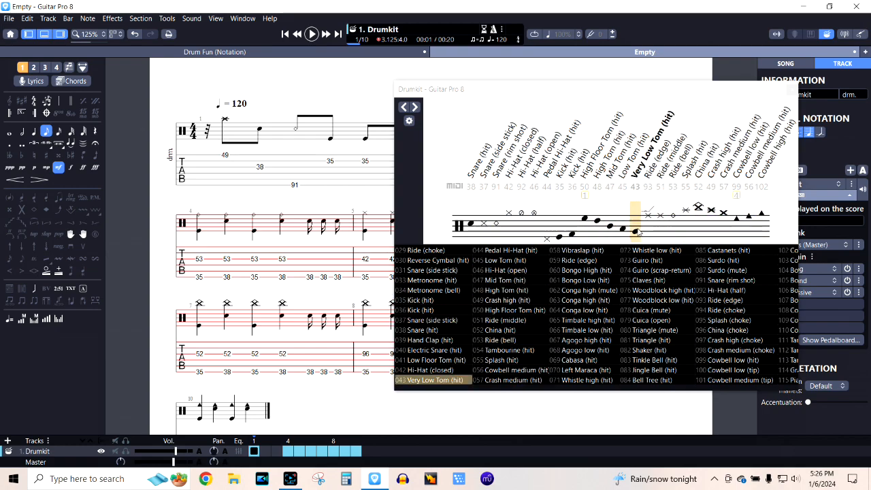
{"action": "left_click", "coordinate": [794, 90]}
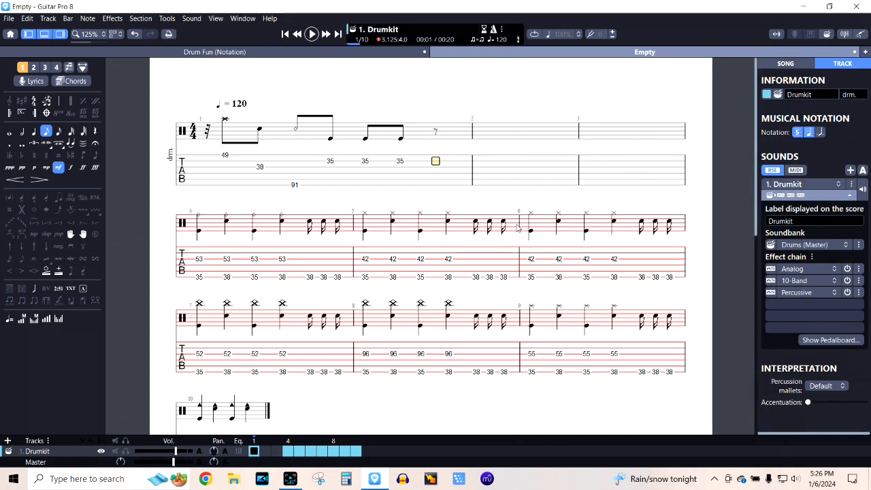
{"action": "left_click", "coordinate": [485, 164]}
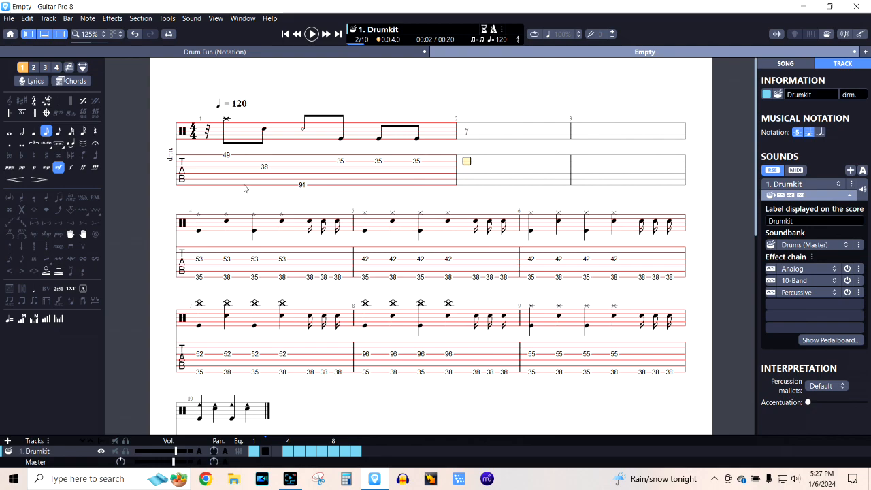
- Play back the score from the start of bar 1 through the pasted bars and stop the playback
{"action": "left_click", "coordinate": [195, 148]}
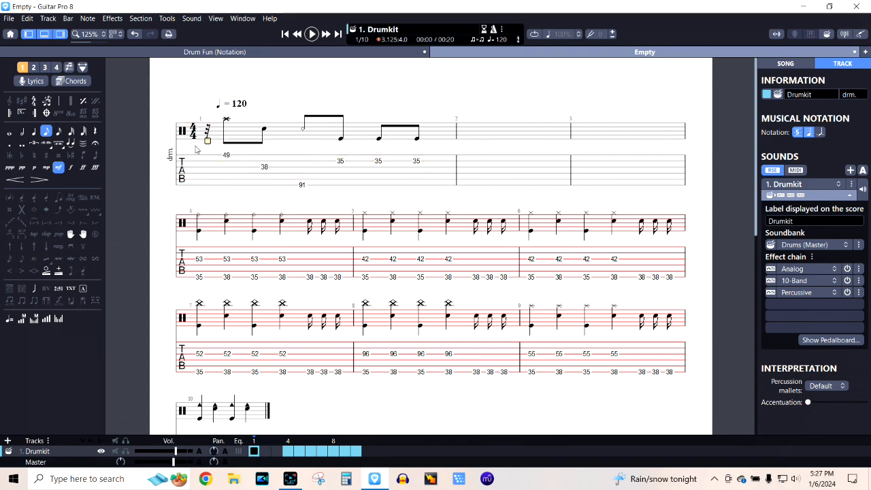
{"action": "left_click", "coordinate": [312, 34]}
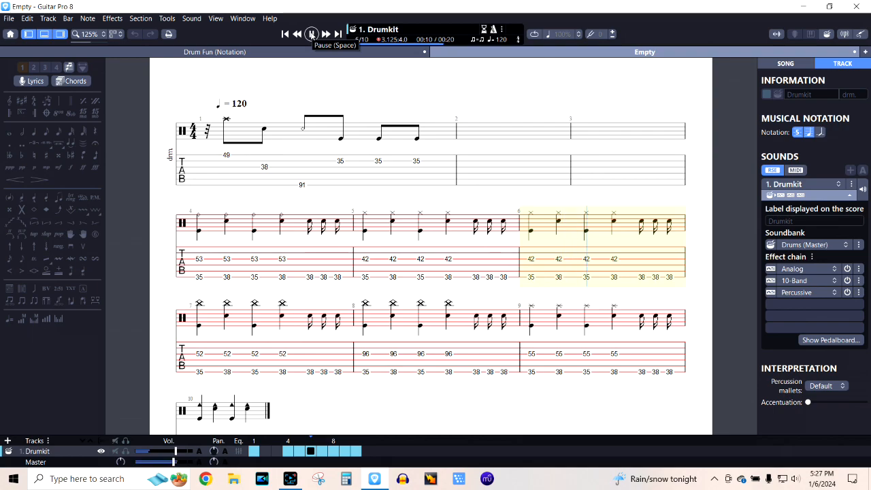
{"action": "left_click", "coordinate": [311, 34]}
{"action": "scroll", "coordinate": [364, 199], "scroll_direction": "up", "scroll_amount": 5}
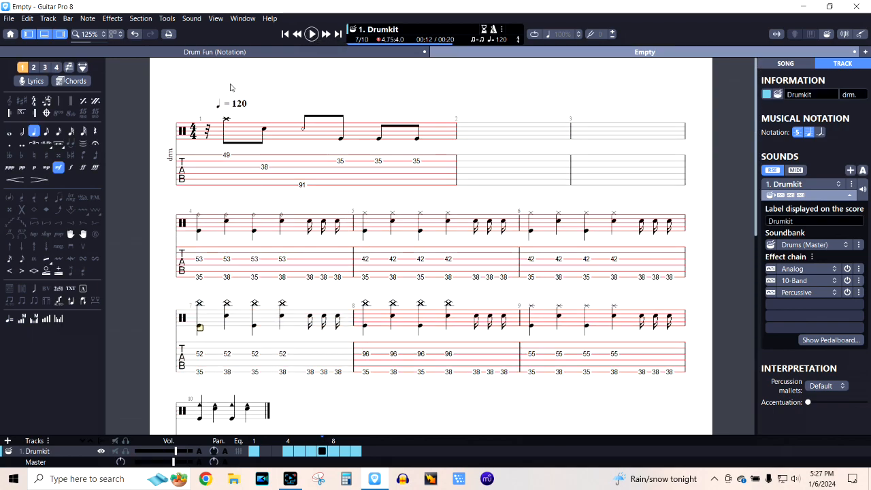
- Look at the time signature settings of bar 39 in the Drum Fun (Notation) score and close them
{"action": "left_click", "coordinate": [199, 52]}
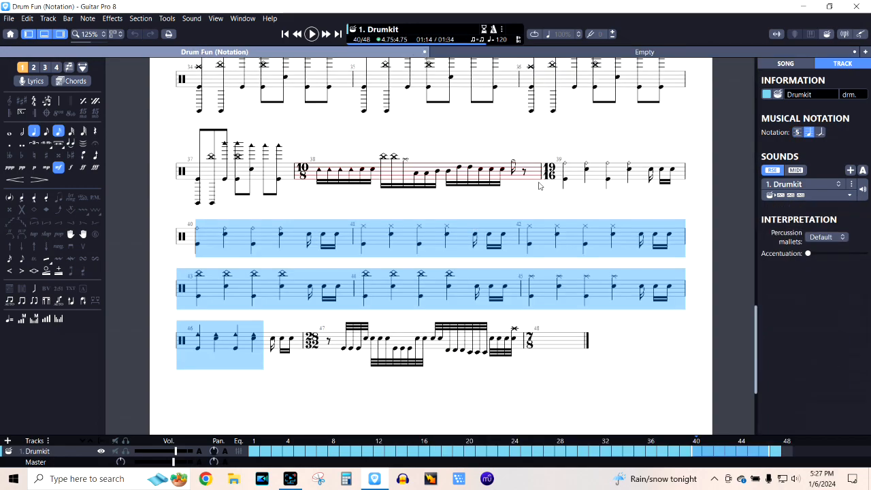
{"action": "left_click", "coordinate": [547, 177]}
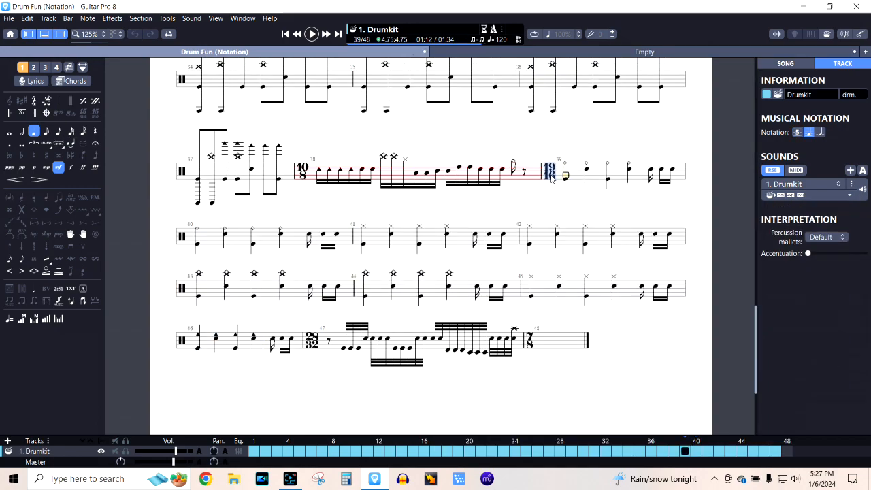
{"action": "right_click", "coordinate": [553, 177]}
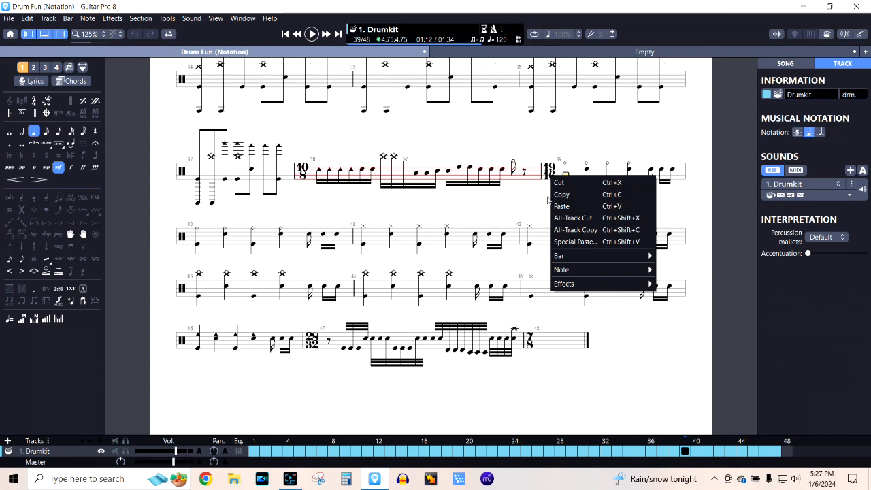
{"action": "left_click", "coordinate": [549, 201]}
{"action": "double_click", "coordinate": [546, 176]}
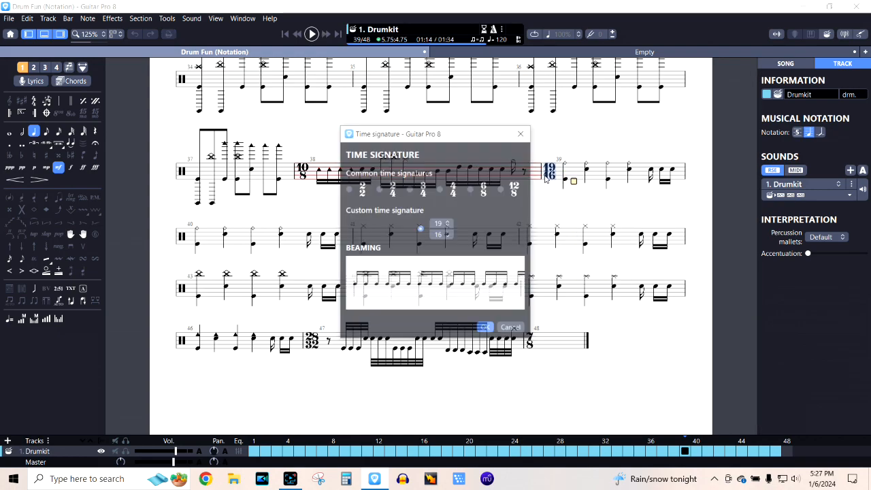
{"action": "left_click", "coordinate": [524, 134]}
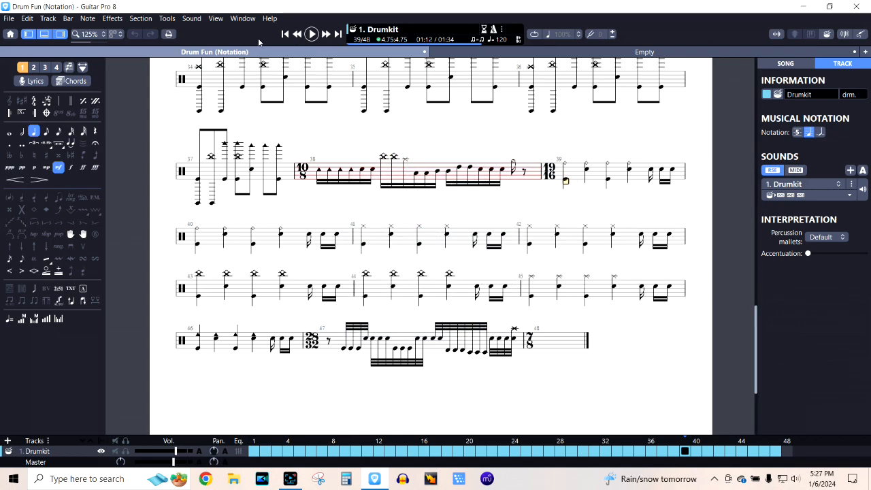
- Switch to the Empty score and set a custom 19/16 time signature on bar 1
{"action": "left_click", "coordinate": [496, 54]}
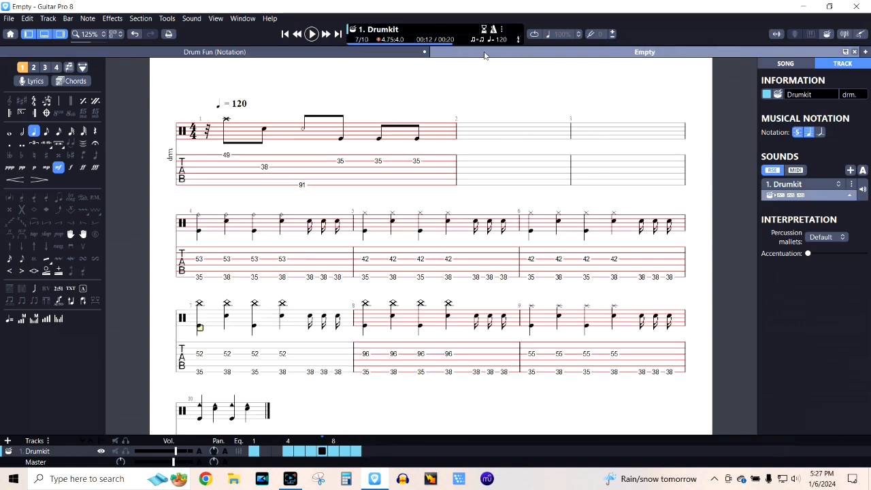
{"action": "right_click", "coordinate": [196, 133]}
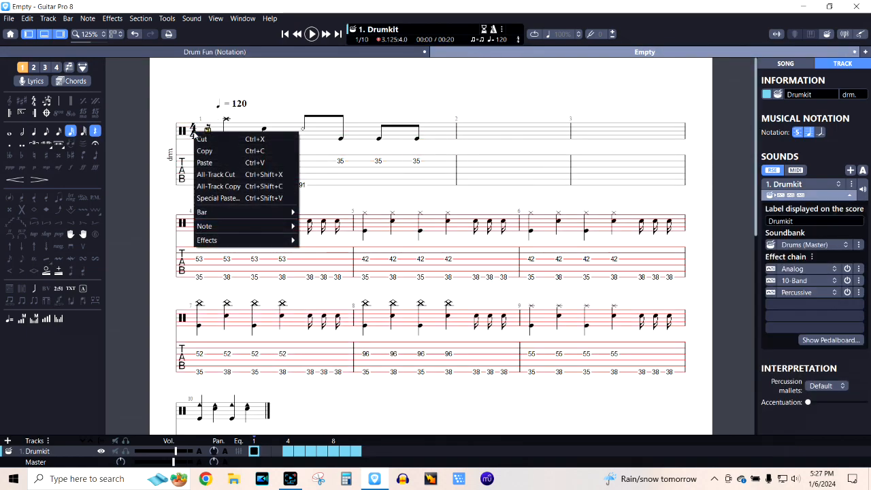
{"action": "mouse_move", "coordinate": [215, 213]}
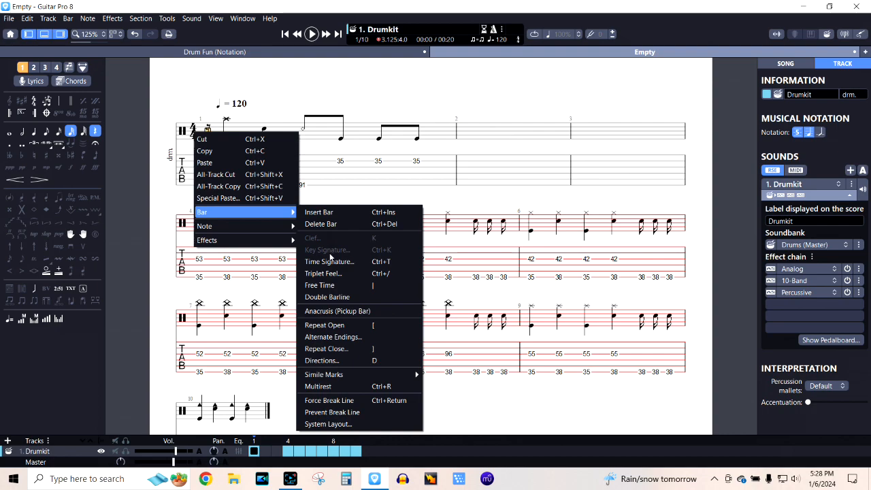
{"action": "left_click", "coordinate": [354, 261]}
{"action": "left_click", "coordinate": [423, 229]}
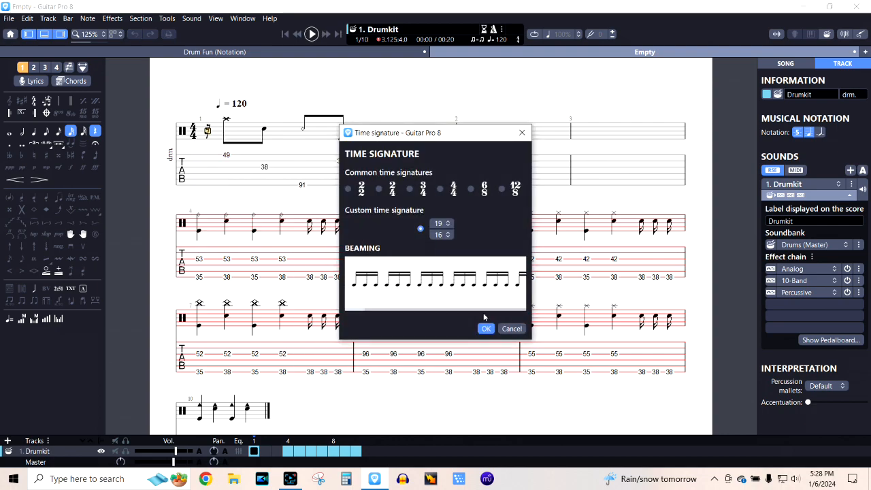
{"action": "left_click", "coordinate": [486, 329]}
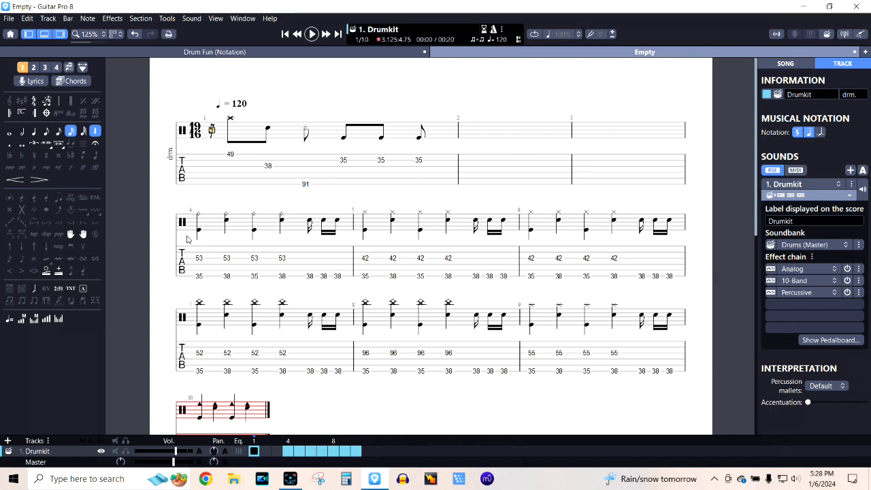
- Apply the custom 19/16 time signature to bar 4 with its beaming left as is
{"action": "right_click", "coordinate": [188, 237]}
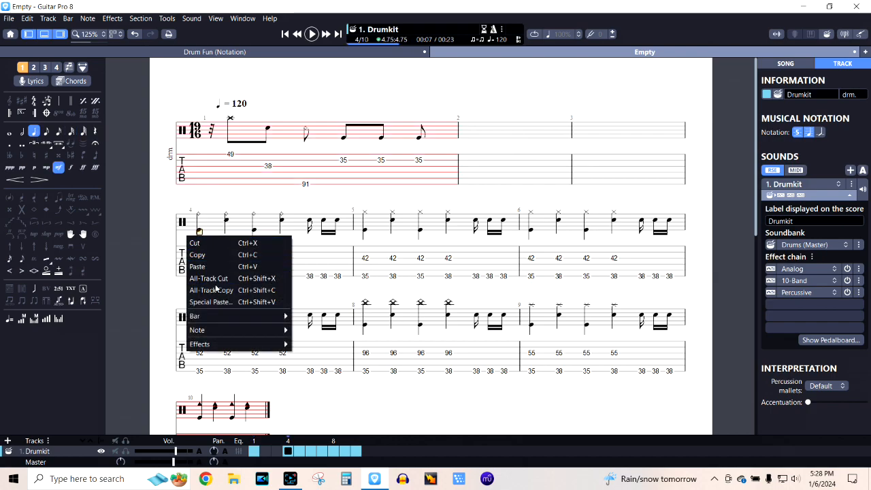
{"action": "mouse_move", "coordinate": [228, 316]}
{"action": "left_click", "coordinate": [310, 321]}
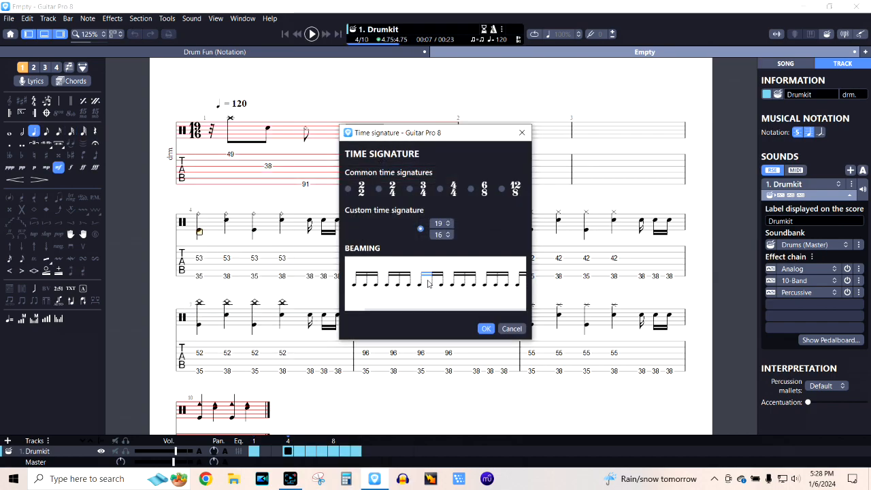
{"action": "left_click", "coordinate": [485, 329]}
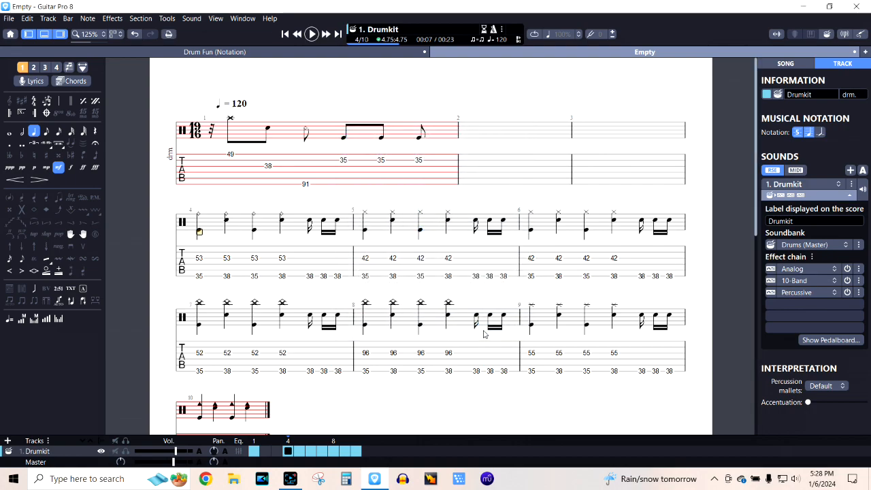
- Delete the two empty bars, 3 and 2, between the opening bar and the pasted bars
{"action": "scroll", "coordinate": [430, 267], "scroll_direction": "down", "scroll_amount": 1}
{"action": "scroll", "coordinate": [430, 266], "scroll_direction": "down", "scroll_amount": 1}
{"action": "scroll", "coordinate": [431, 267], "scroll_direction": "up", "scroll_amount": 2}
{"action": "left_click", "coordinate": [584, 163]}
{"action": "right_click", "coordinate": [592, 164]}
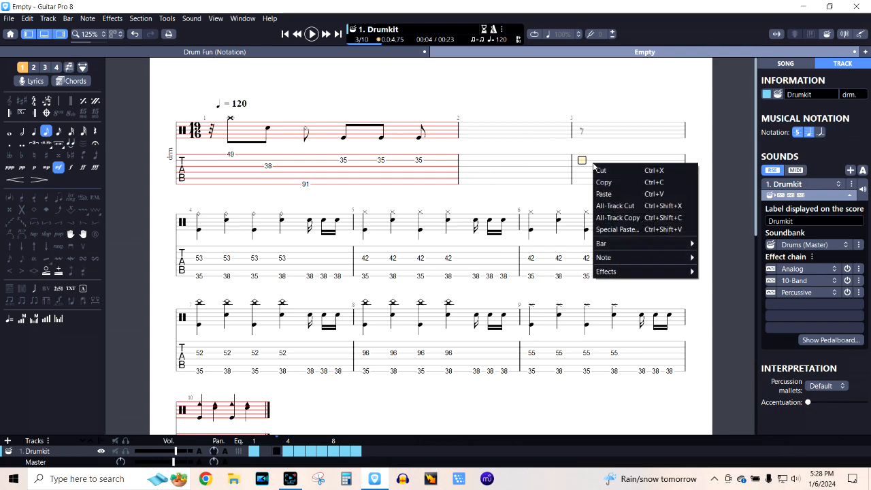
{"action": "mouse_move", "coordinate": [609, 243]}
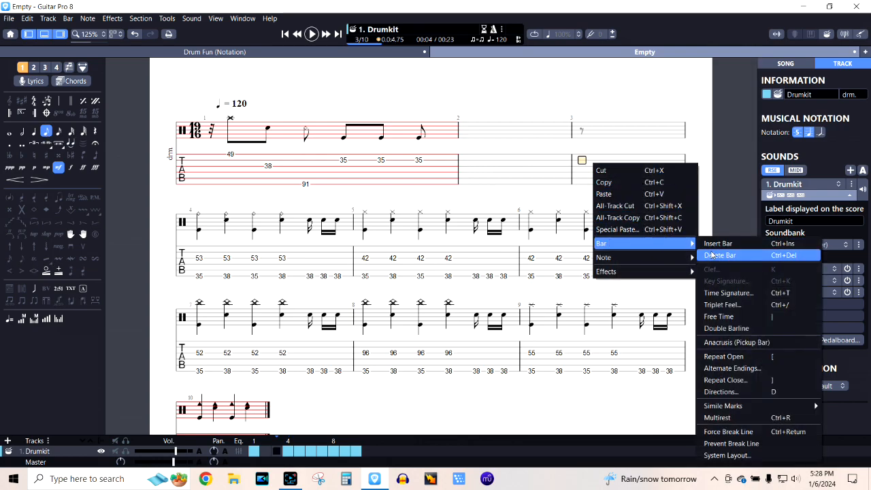
{"action": "left_click", "coordinate": [712, 254]}
{"action": "right_click", "coordinate": [442, 163]}
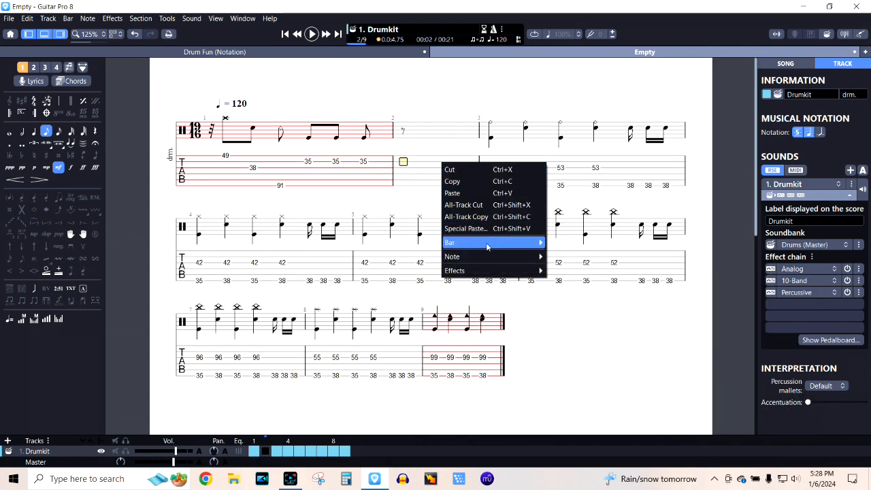
{"action": "mouse_move", "coordinate": [486, 243]}
{"action": "left_click", "coordinate": [561, 254]}
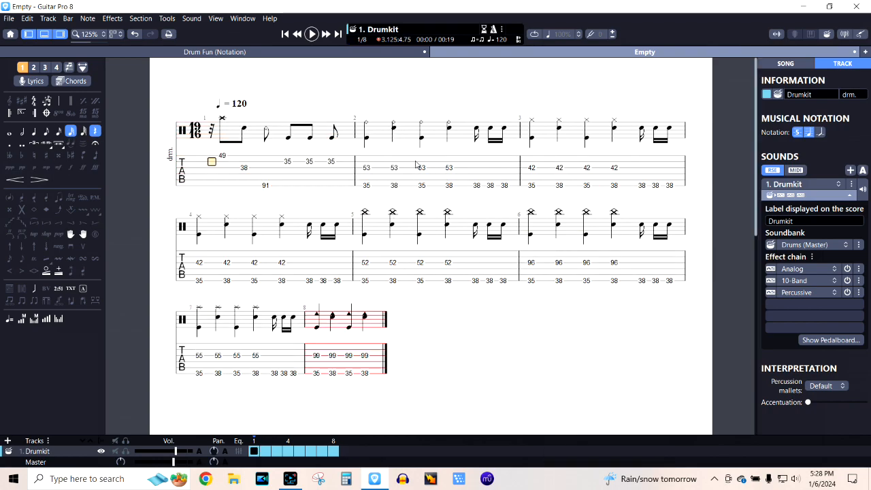
- Insert an empty bar between bar 1 and the first pasted bar
{"action": "left_click", "coordinate": [332, 140]}
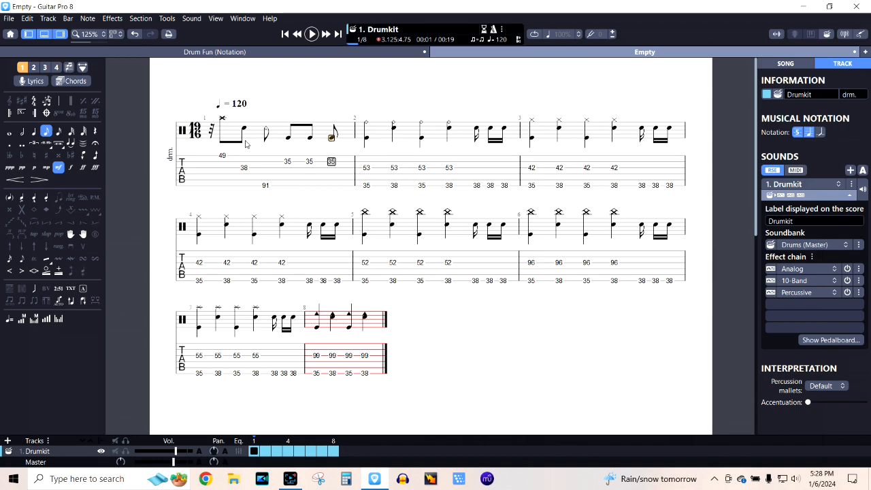
{"action": "right_click", "coordinate": [359, 143]}
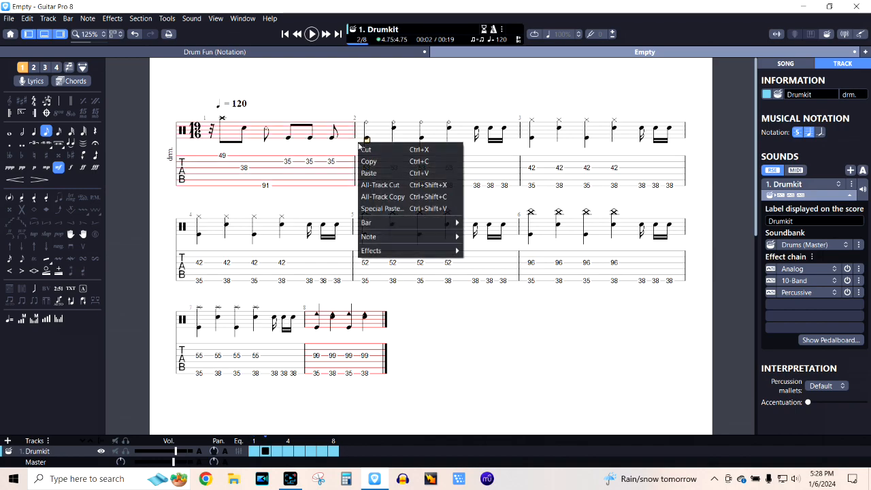
{"action": "mouse_move", "coordinate": [435, 223]}
{"action": "left_click", "coordinate": [482, 223]}
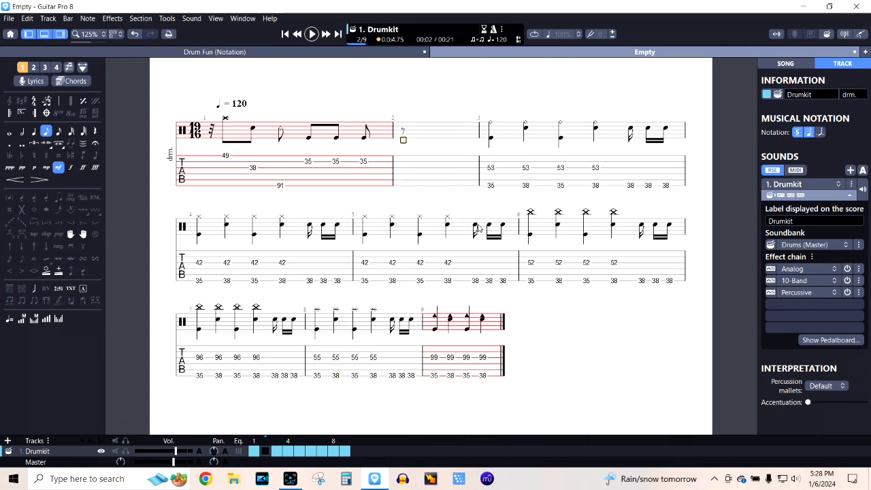
- Open the time signature settings of the empty bar 2 and accept them without changes
{"action": "right_click", "coordinate": [404, 147]}
{"action": "mouse_move", "coordinate": [477, 228]}
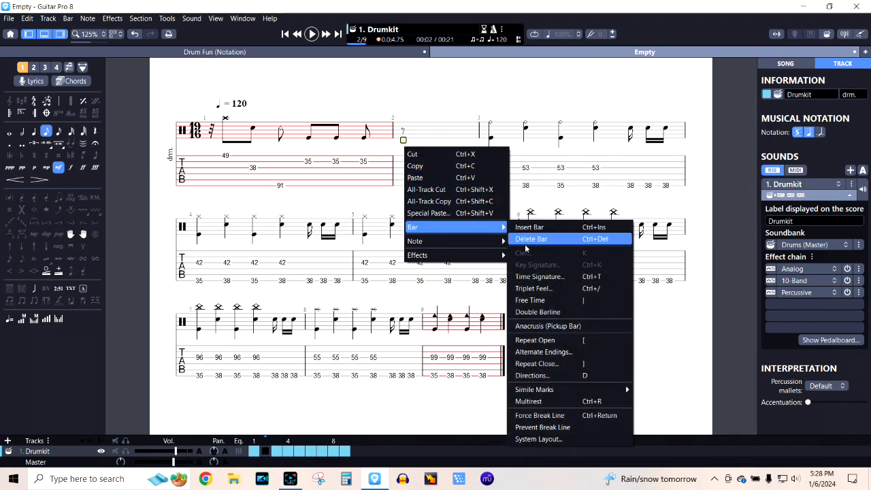
{"action": "left_click", "coordinate": [537, 277]}
{"action": "left_click", "coordinate": [485, 329]}
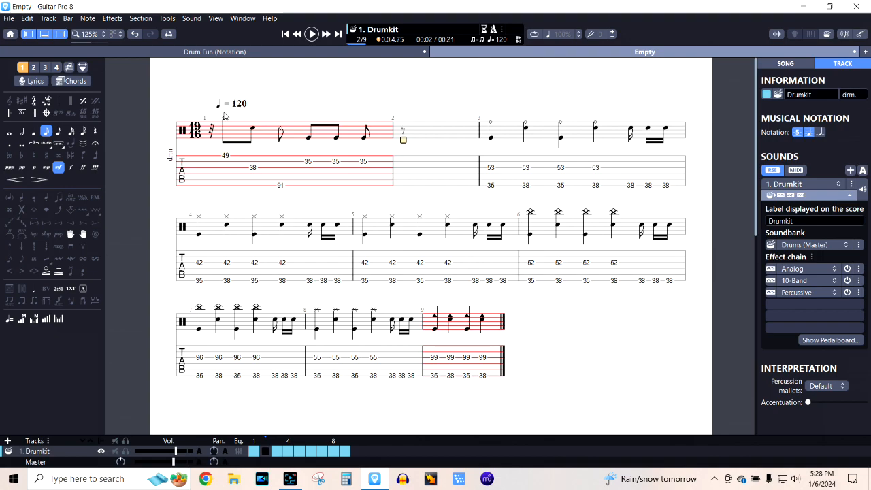
- Set the time signature of bar 1 to 4/4
{"action": "right_click", "coordinate": [198, 129]}
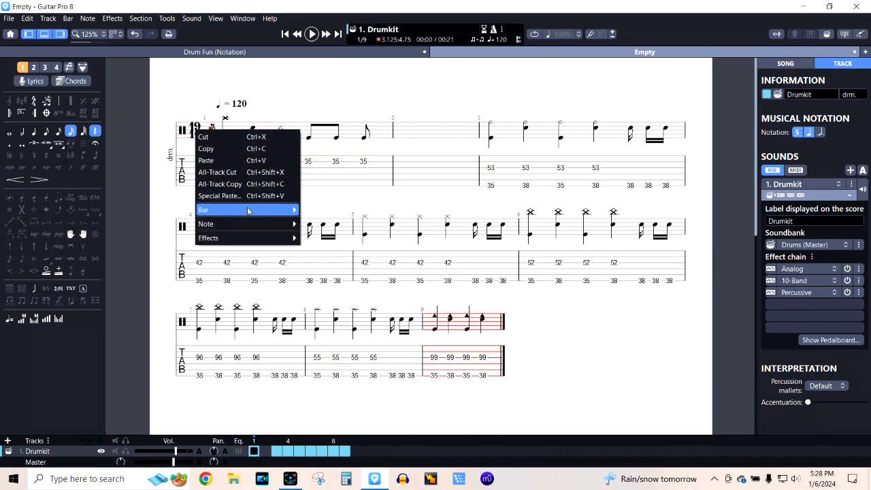
{"action": "mouse_move", "coordinate": [248, 211]}
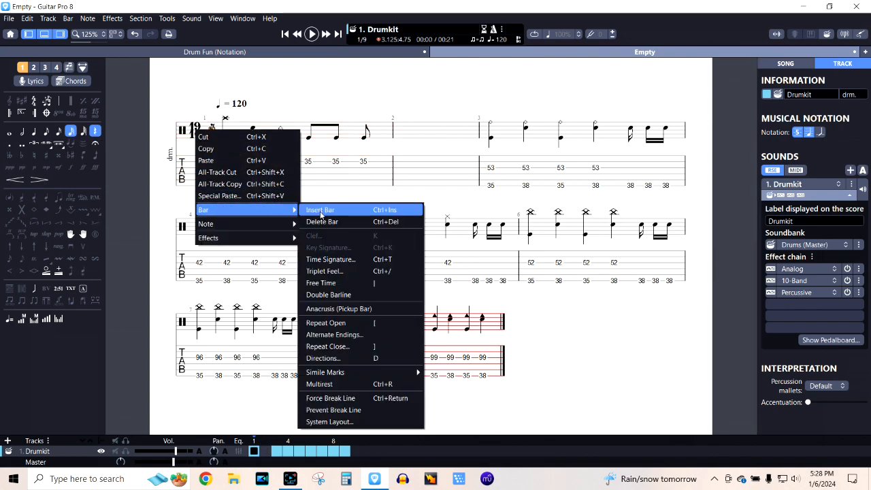
{"action": "left_click", "coordinate": [331, 259]}
{"action": "left_click", "coordinate": [441, 191]}
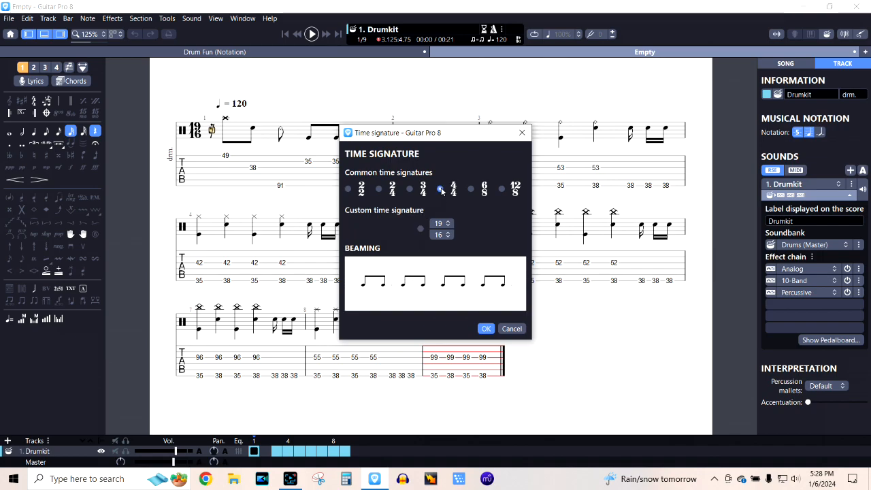
{"action": "left_click", "coordinate": [486, 329]}
- Set a custom 19/16 time signature starting at the empty bar 2
{"action": "left_click", "coordinate": [404, 146]}
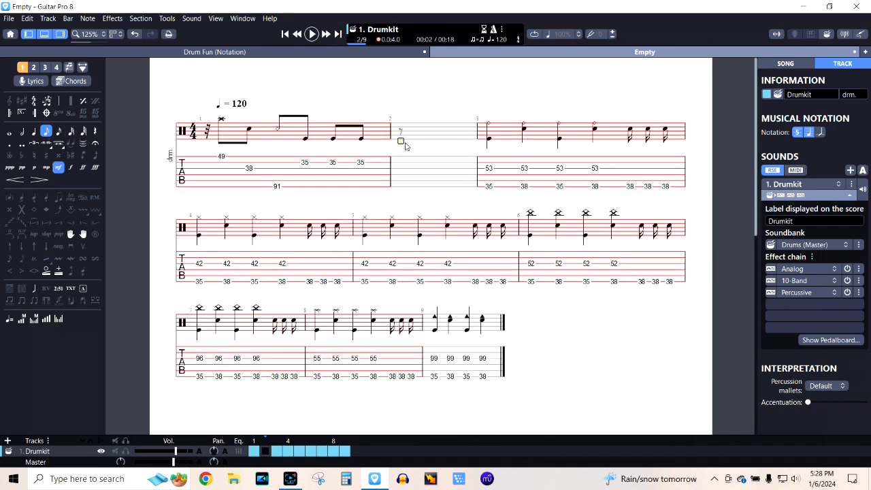
{"action": "right_click", "coordinate": [403, 144]}
{"action": "mouse_move", "coordinate": [477, 223]}
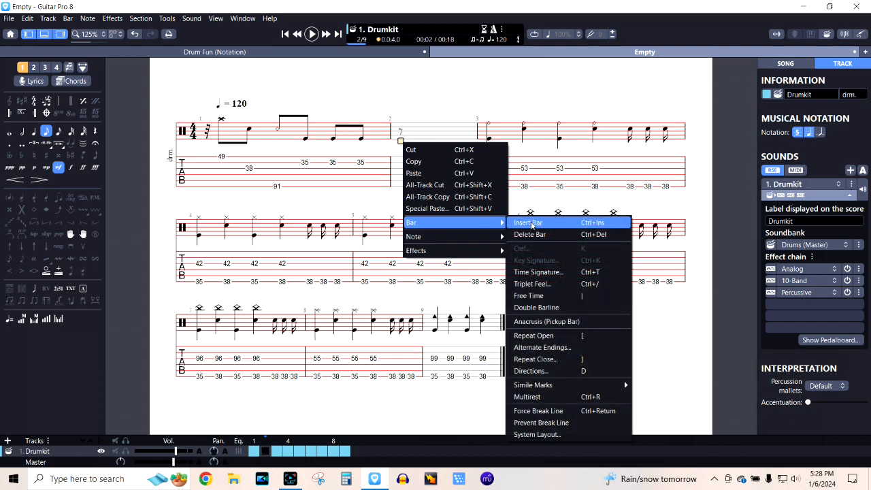
{"action": "left_click", "coordinate": [545, 272]}
{"action": "left_click", "coordinate": [420, 231]}
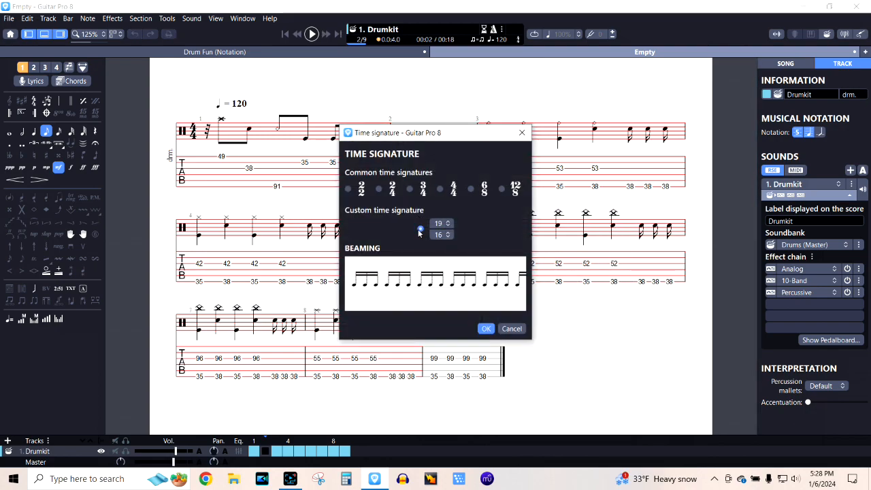
{"action": "left_click", "coordinate": [485, 329]}
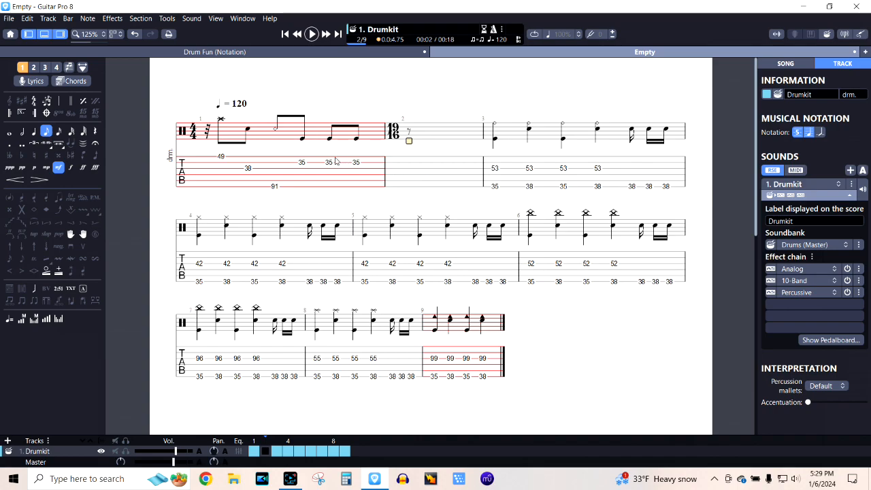
- Play the score from bar 1 to hear the time signature change, and stop playback in bar 6
{"action": "left_click", "coordinate": [196, 150]}
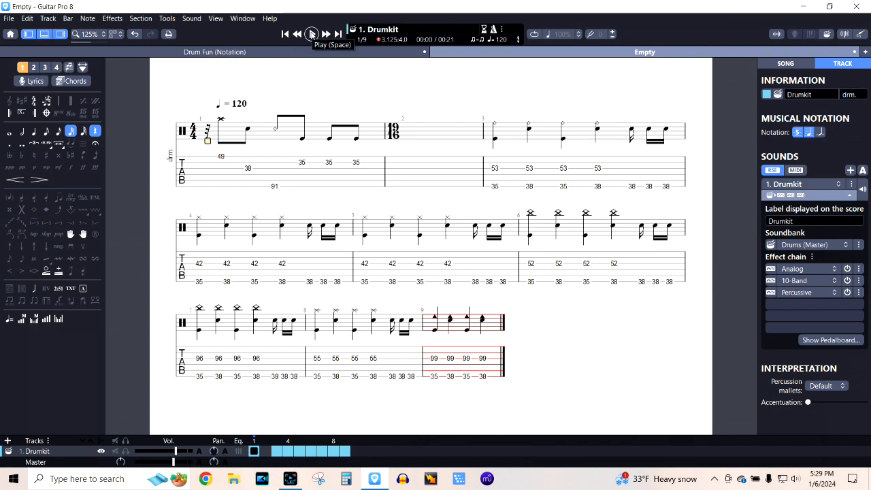
{"action": "left_click", "coordinate": [312, 34]}
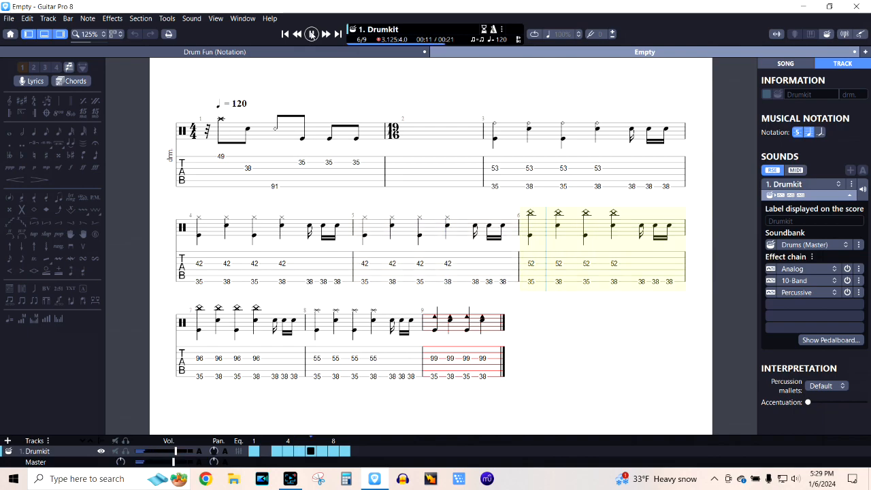
{"action": "left_click", "coordinate": [312, 34]}
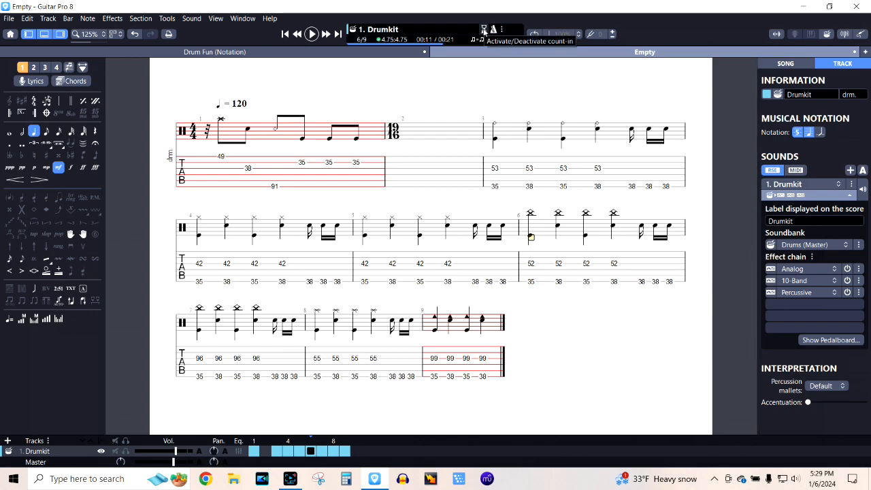
- Activate the count-in and the metronome for playback
{"action": "left_click", "coordinate": [484, 30]}
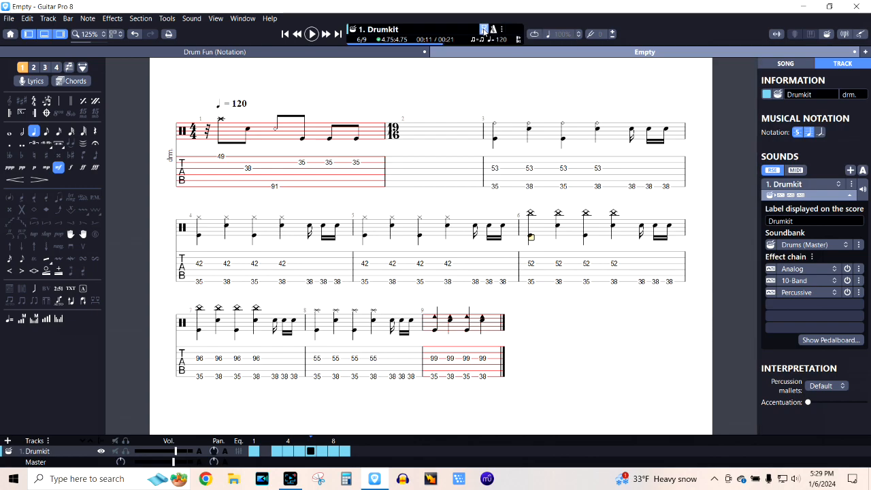
{"action": "left_click", "coordinate": [485, 31]}
{"action": "left_click", "coordinate": [484, 31]}
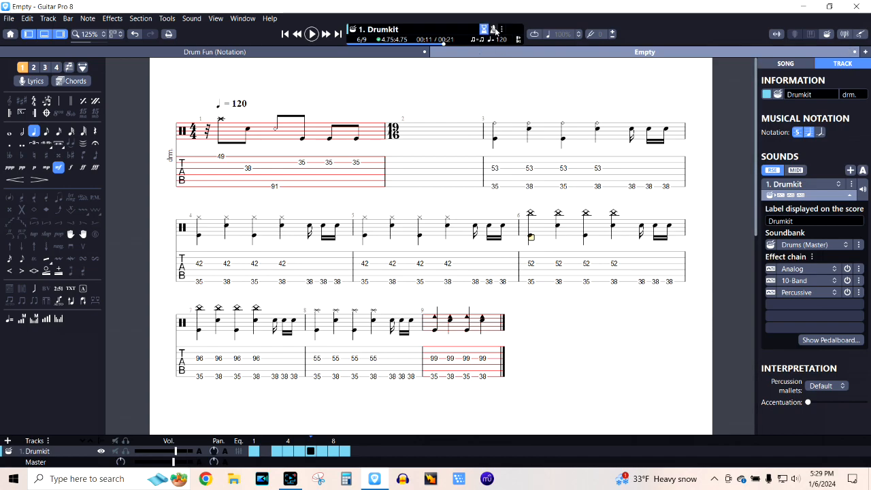
{"action": "left_click", "coordinate": [495, 31]}
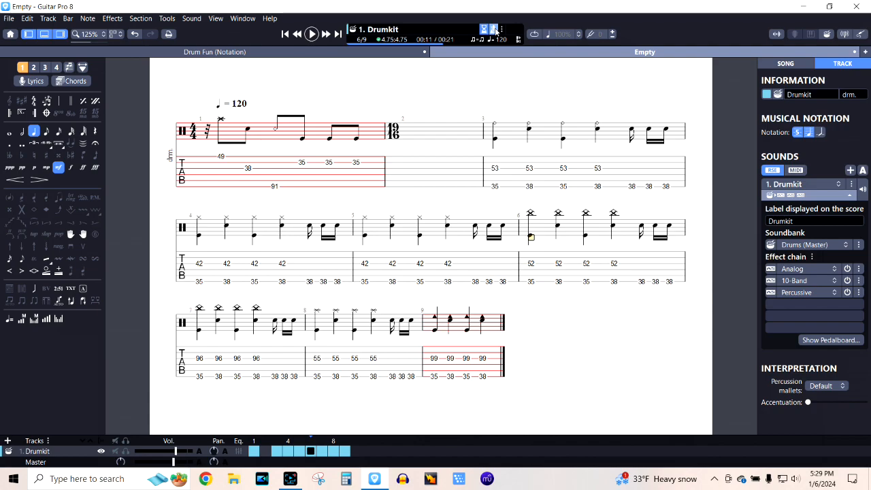
- Play the score twice from bar 1 with count-in and metronome, pausing the second playback in bar 8
{"action": "left_click", "coordinate": [197, 148]}
{"action": "left_click", "coordinate": [312, 34]}
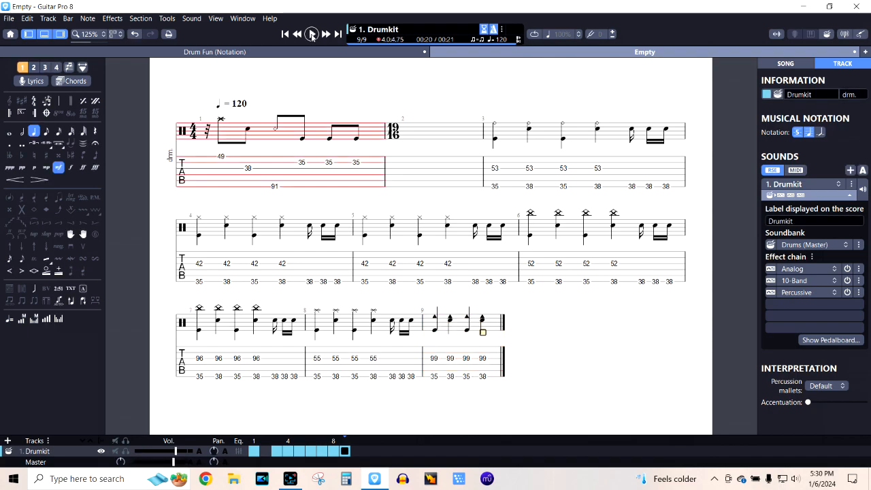
{"action": "left_click", "coordinate": [201, 150]}
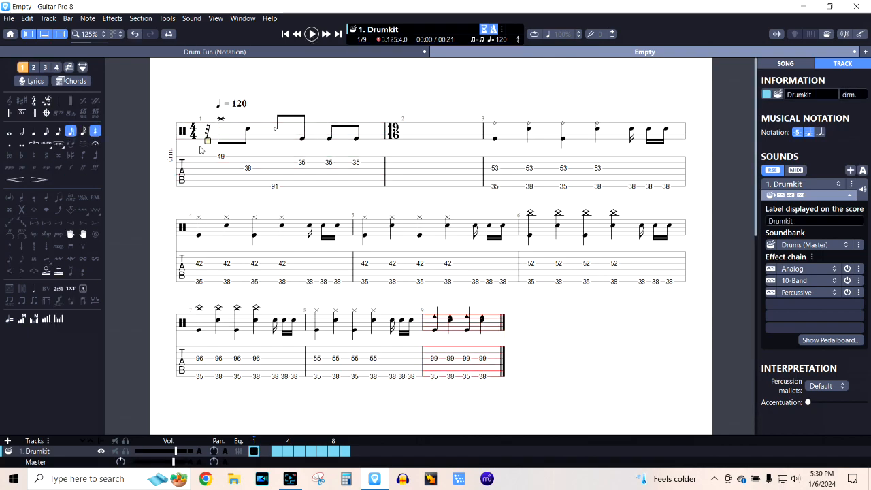
{"action": "left_click", "coordinate": [312, 35]}
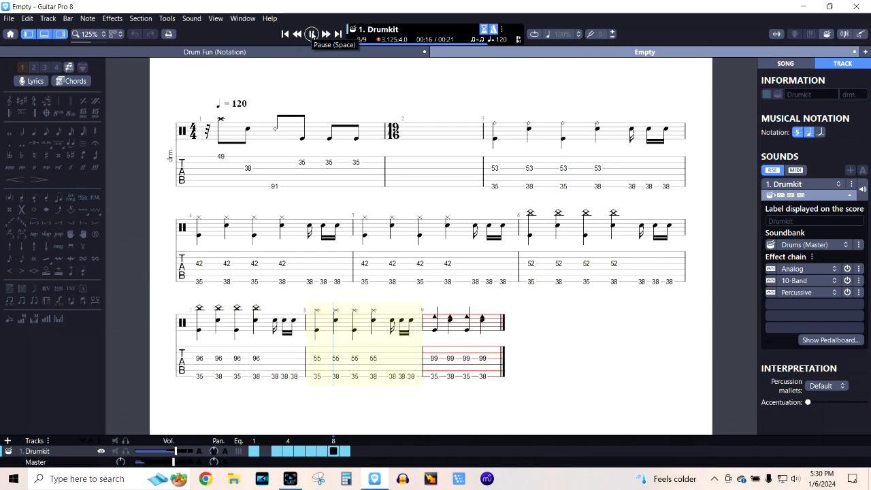
{"action": "left_click", "coordinate": [312, 34]}
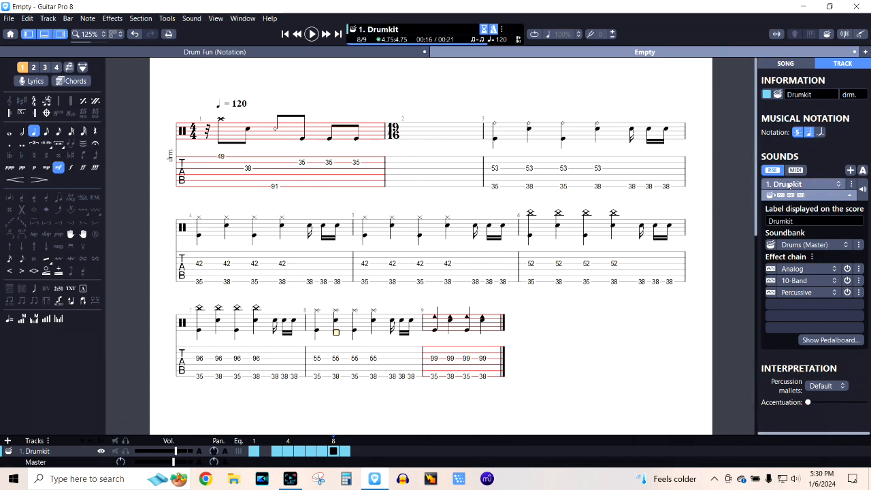
- Hide the drum tablature so the Drumkit track shows only standard notation
{"action": "left_click", "coordinate": [809, 133]}
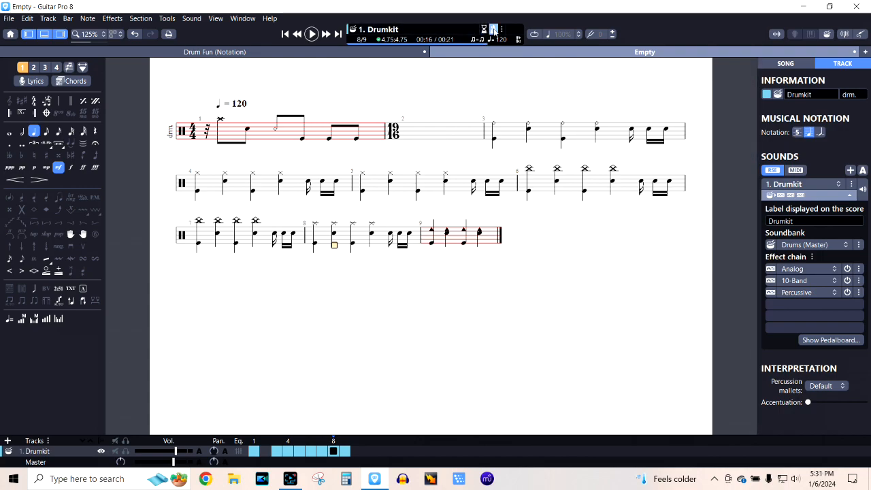
- Play the score briefly from bar 8, replay it from bar 1, and stop playback in bar 7
{"action": "left_click", "coordinate": [313, 36]}
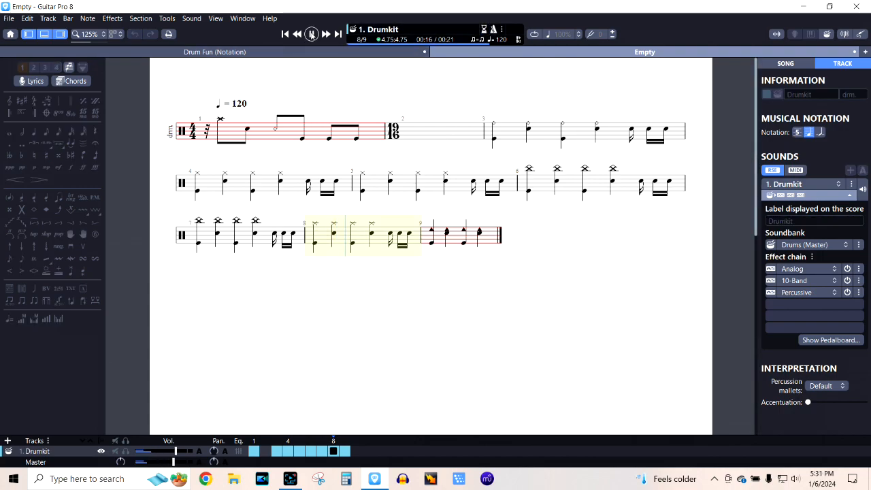
{"action": "left_click", "coordinate": [313, 35]}
{"action": "left_click", "coordinate": [211, 123]}
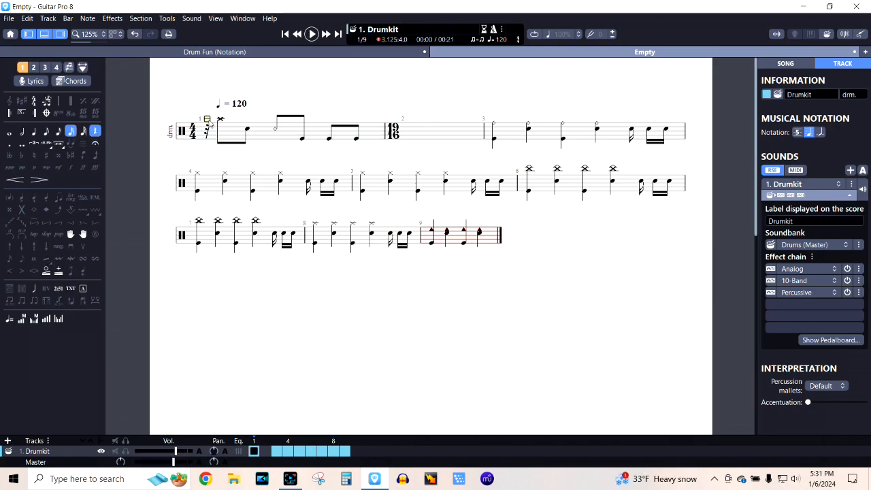
{"action": "left_click", "coordinate": [312, 34]}
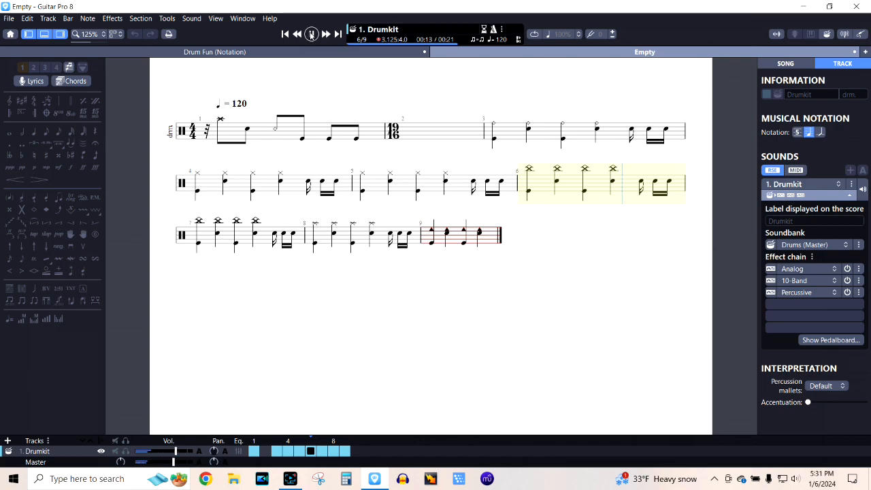
{"action": "left_click", "coordinate": [311, 34]}
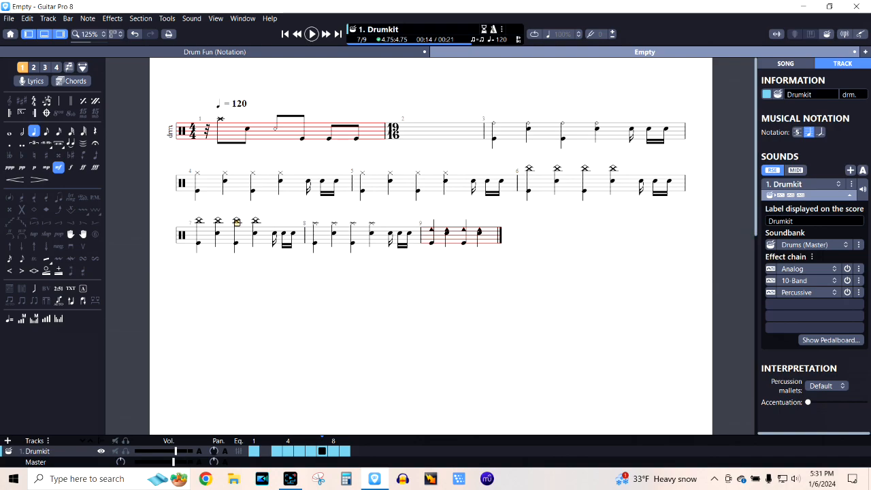
- View the drumkit's element and MIDI number chart and the Drums (Master) soundbank's per-element volume and pan settings, closing both
{"action": "left_click", "coordinate": [827, 33]}
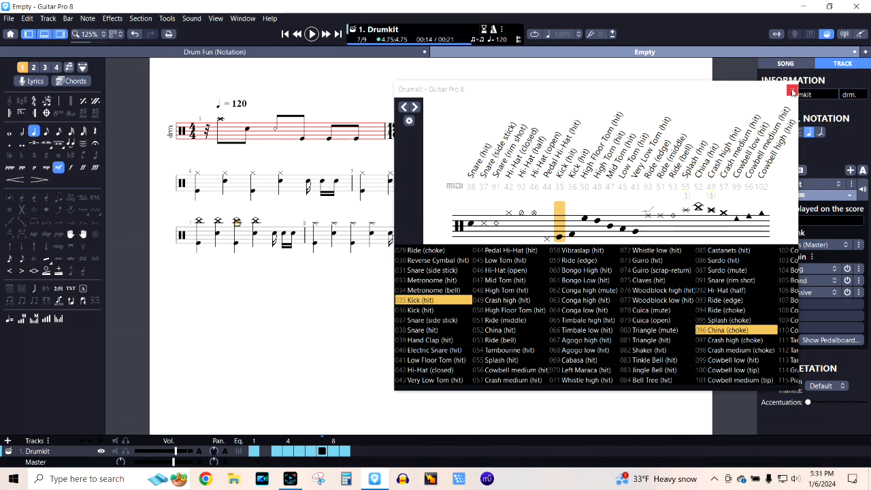
{"action": "left_click", "coordinate": [793, 91]}
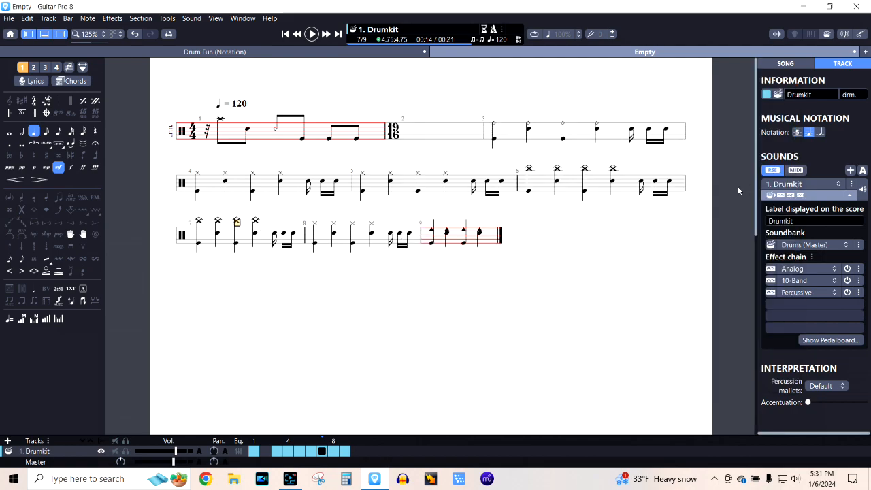
{"action": "left_click", "coordinate": [772, 245]}
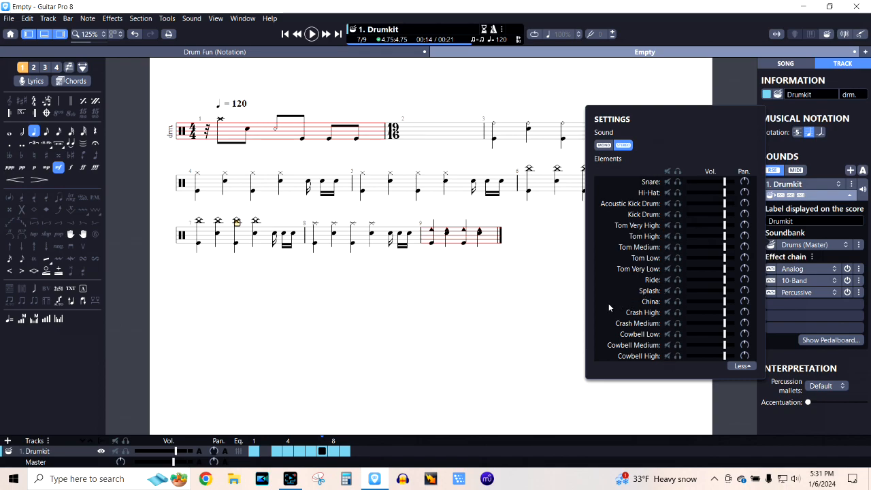
{"action": "left_click", "coordinate": [483, 332]}
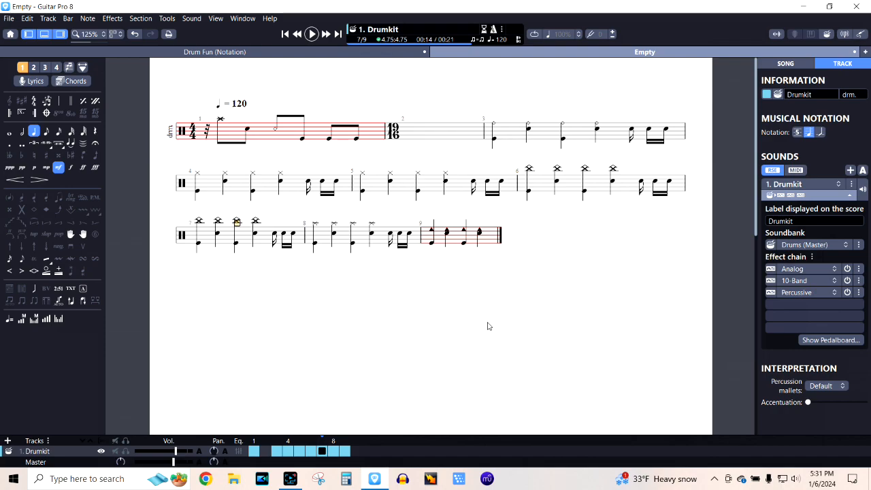
- Review the audio export settings for the score and close them without exporting
{"action": "left_click", "coordinate": [9, 19]}
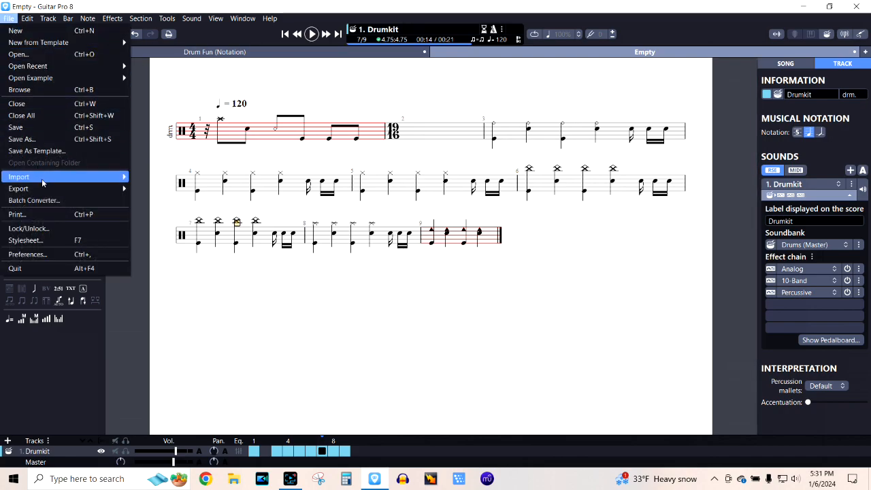
{"action": "mouse_move", "coordinate": [42, 180]}
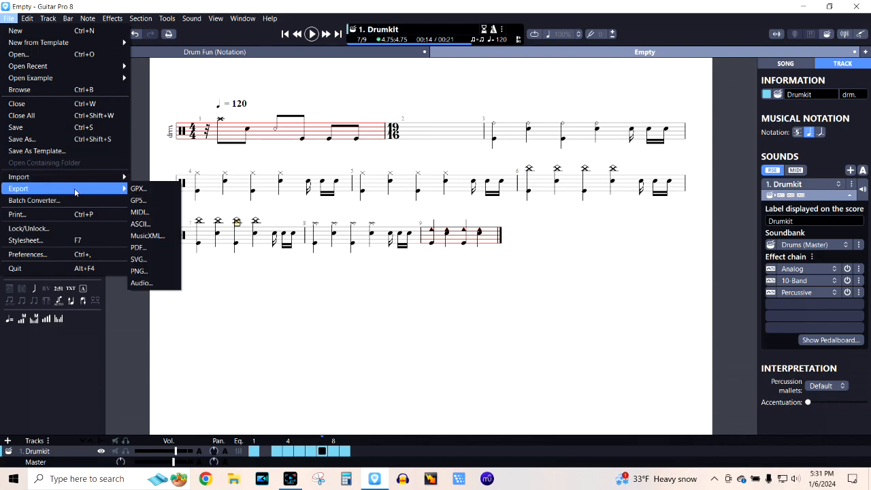
{"action": "left_click", "coordinate": [159, 285]}
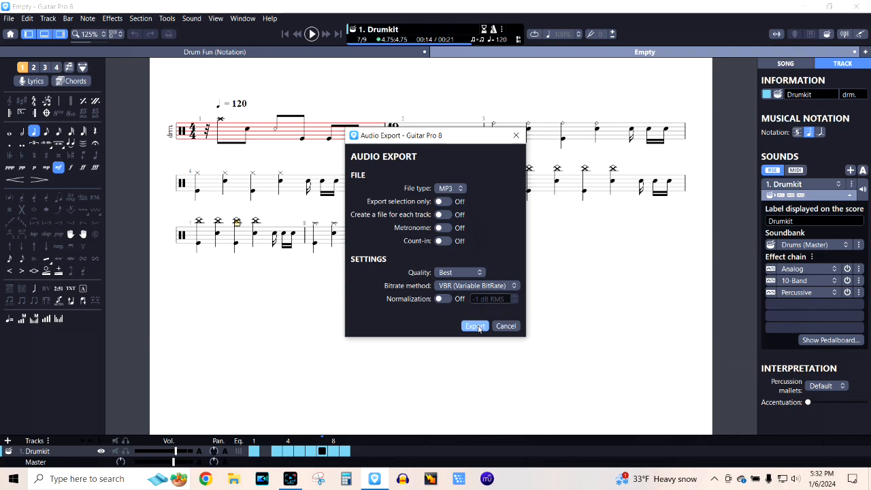
{"action": "left_click", "coordinate": [516, 135]}
- Review the file formats offered for exporting and importing scores without choosing one
{"action": "left_click", "coordinate": [10, 19]}
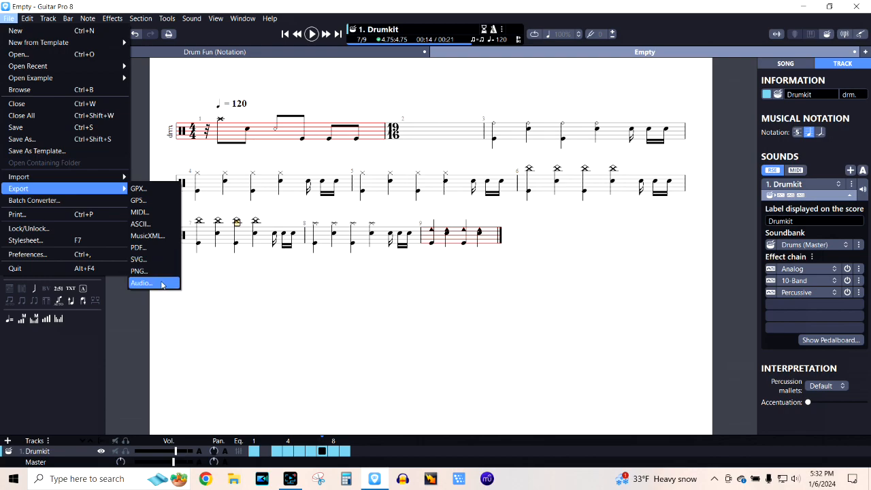
{"action": "mouse_move", "coordinate": [98, 176]}
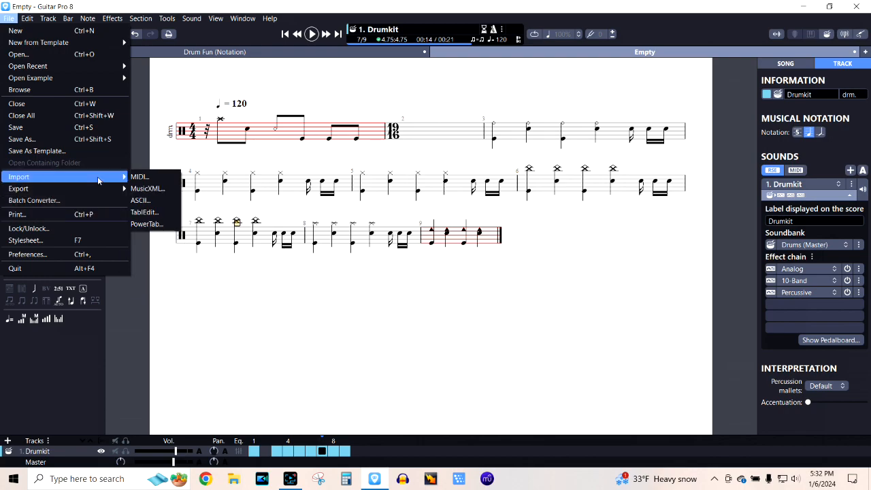
{"action": "left_click", "coordinate": [532, 239]}
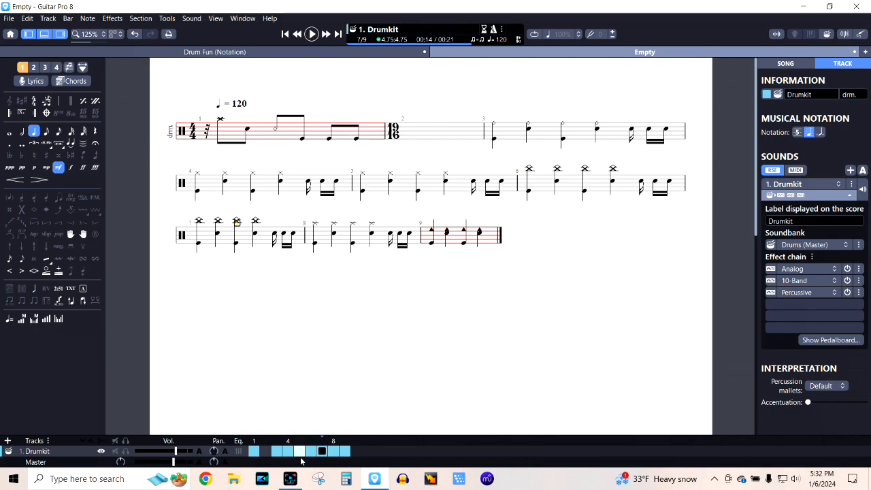
{"action": "mouse_move", "coordinate": [292, 485]}
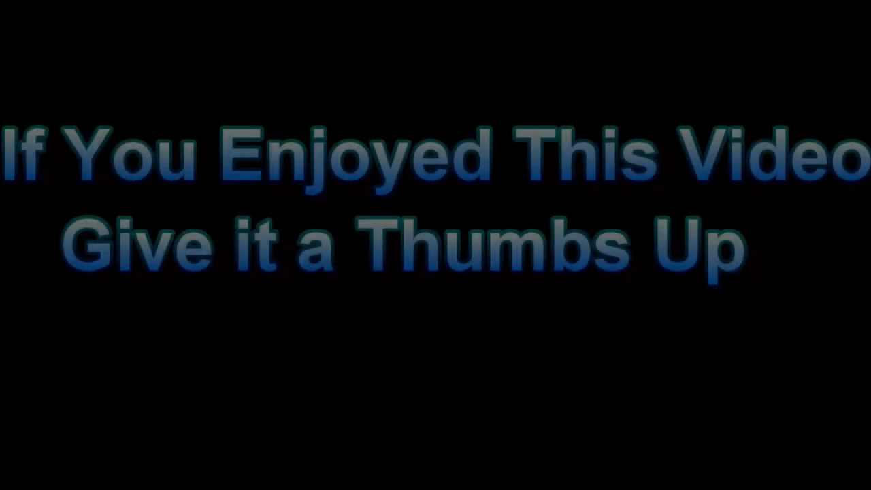